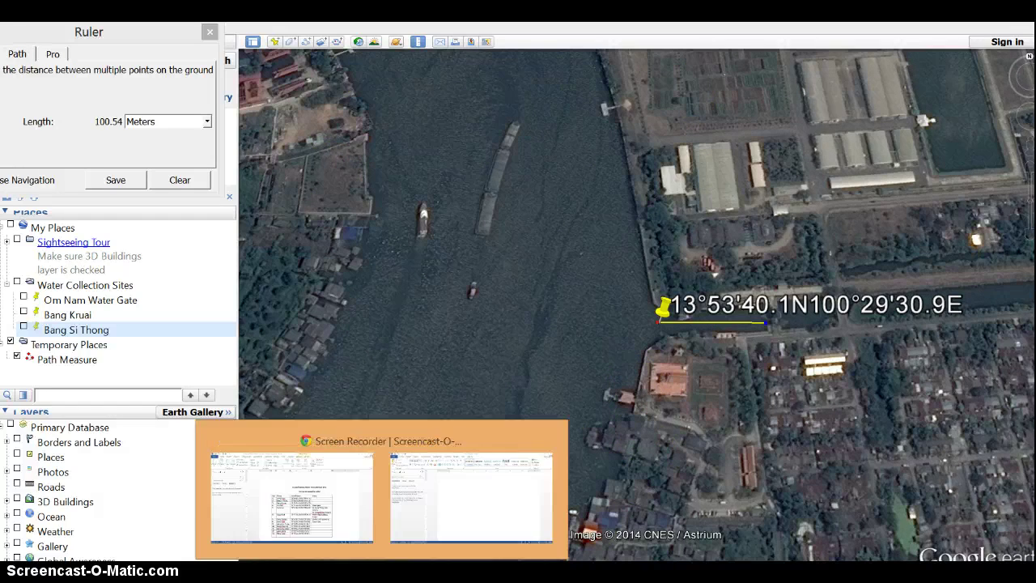
# Switch to the browser and open the Wikipedia graph paper image from the Google Images results at full size
pyautogui.click(380, 494)
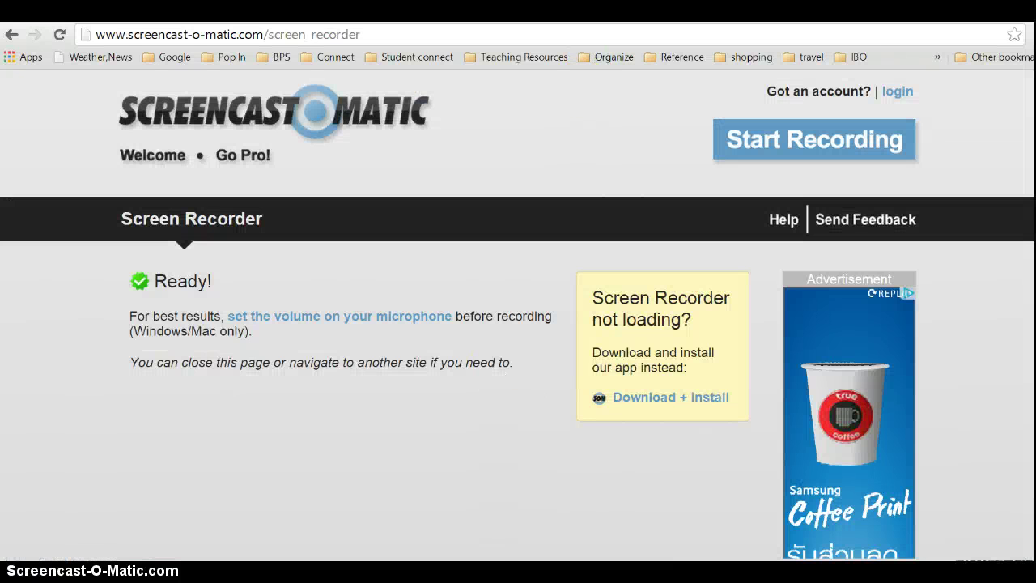
pyautogui.hotkey('ctrl', 'Tab')
pyautogui.scroll(3, 416, 157)
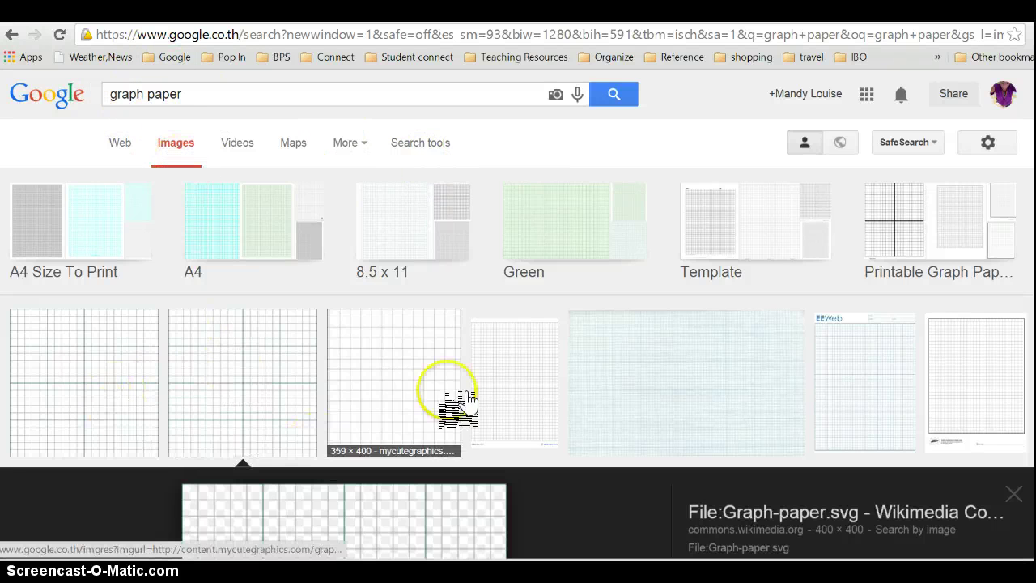
pyautogui.scroll(-2, 550, 340)
pyautogui.click(51, 185)
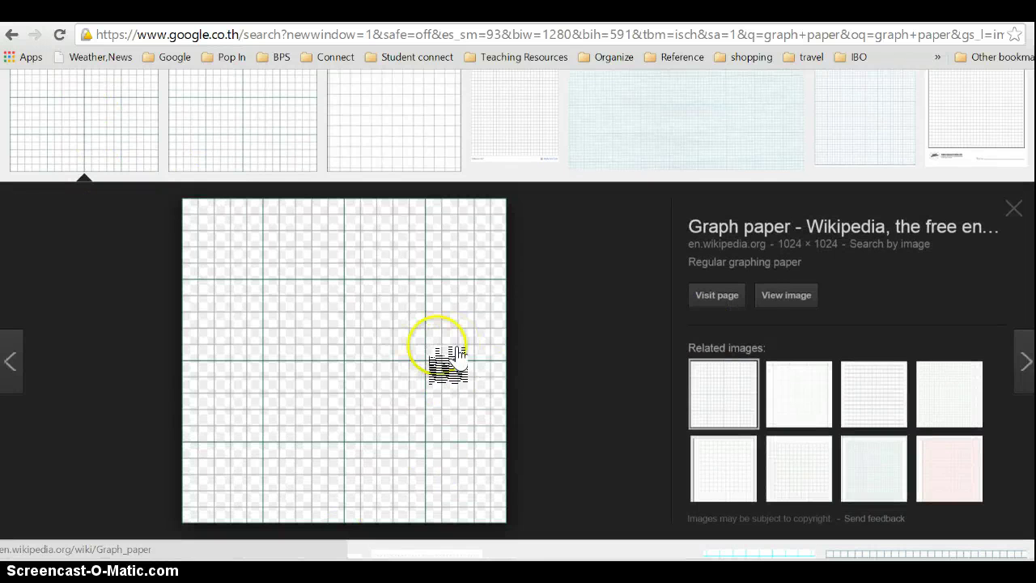
pyautogui.click(791, 298)
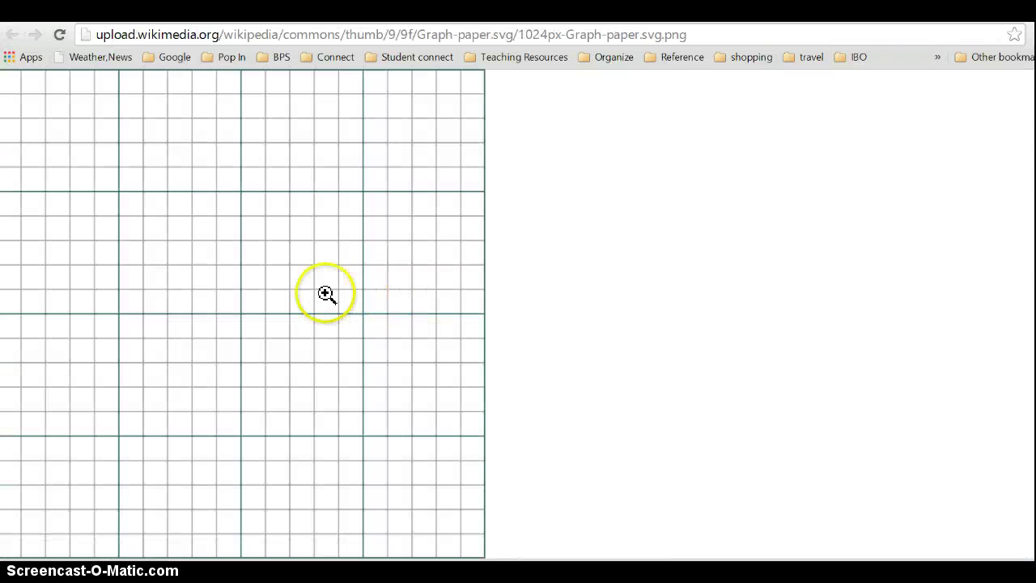
pyautogui.rightClick(326, 293)
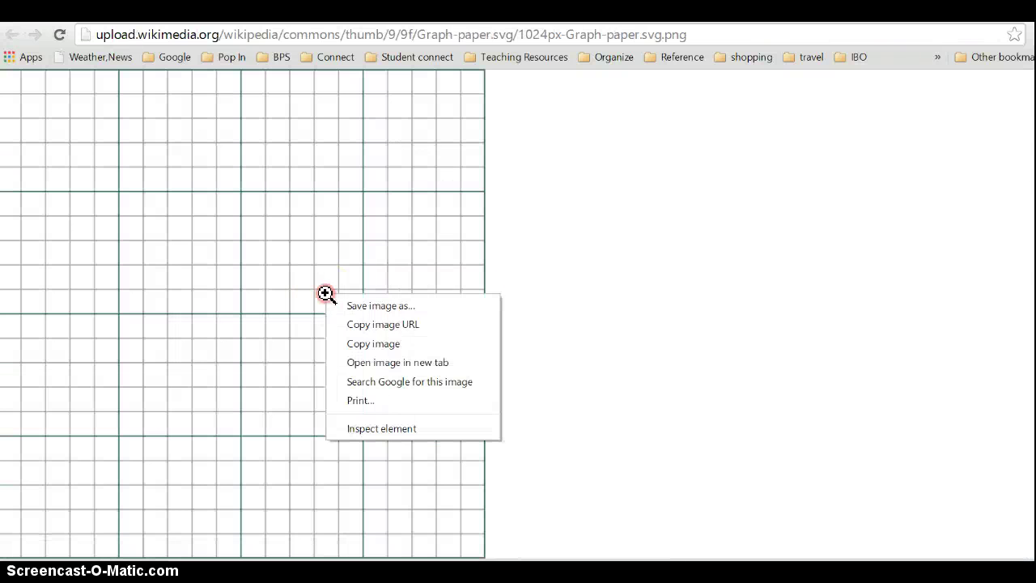
pyautogui.click(369, 305)
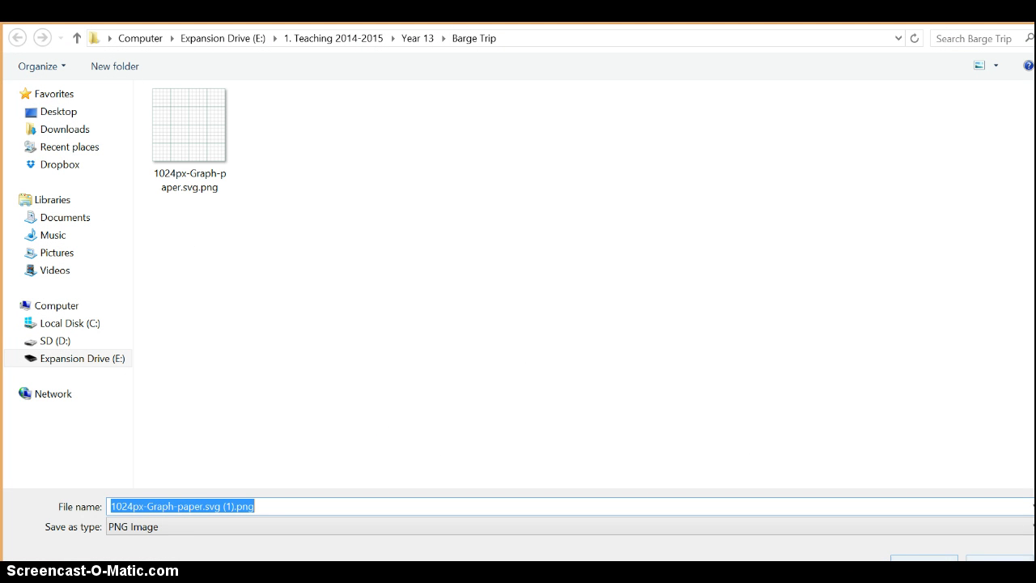
pyautogui.click(999, 562)
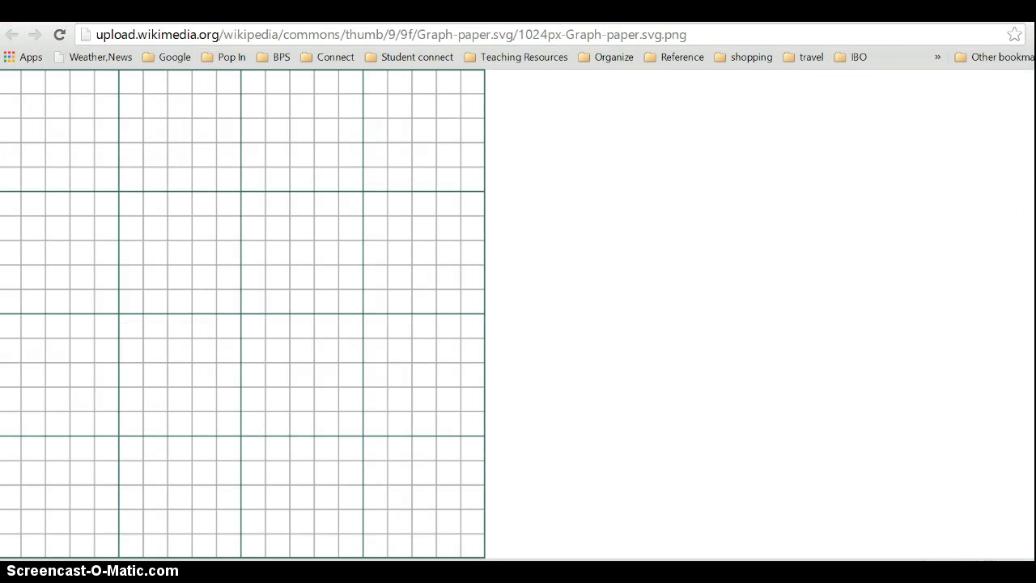
# Switch to Google Earth and look up the site's coordinates in the Word document of water testing sample sites
pyautogui.hotkey('alt', 'Tab')
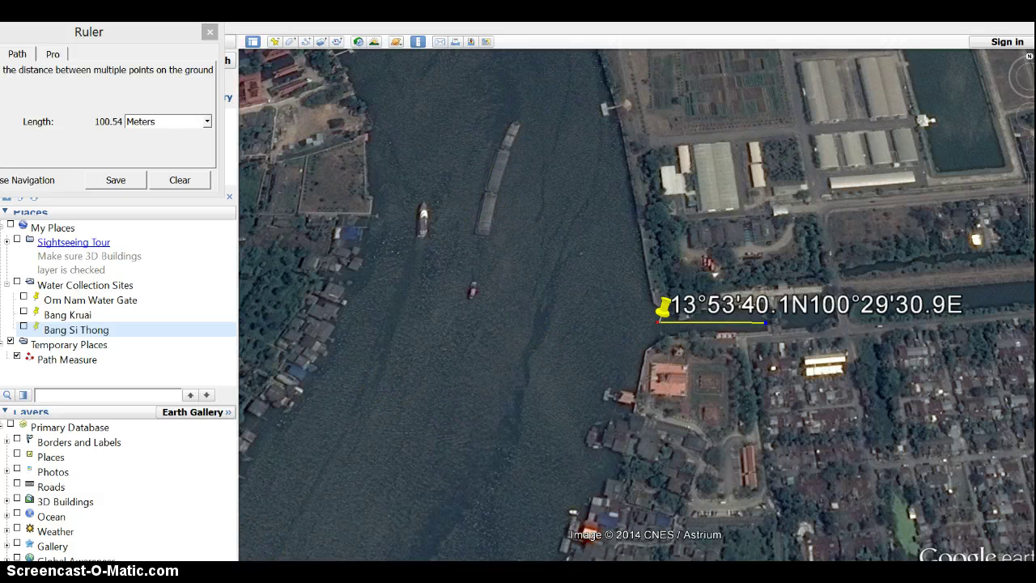
pyautogui.moveTo(381, 576)
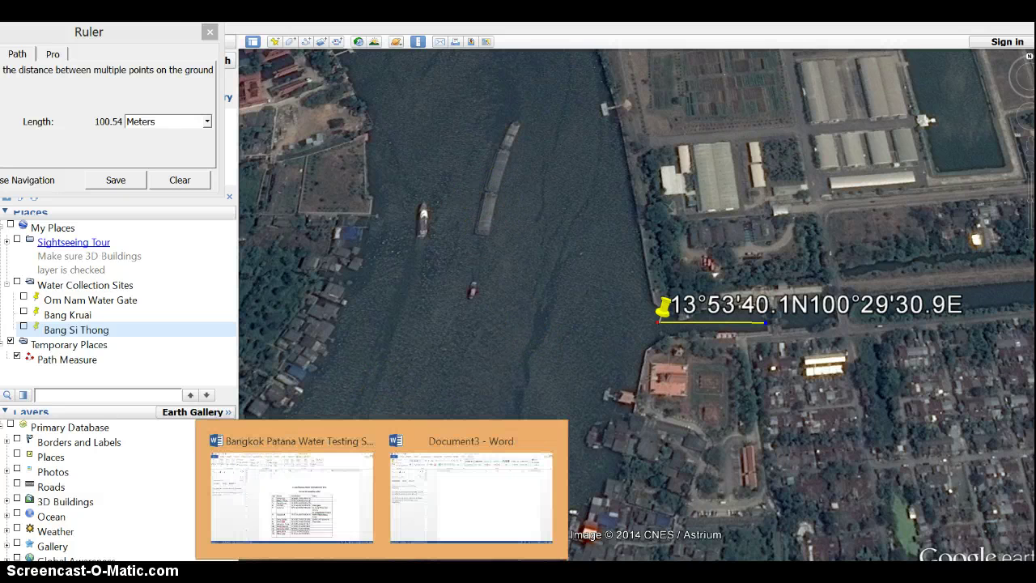
pyautogui.click(337, 493)
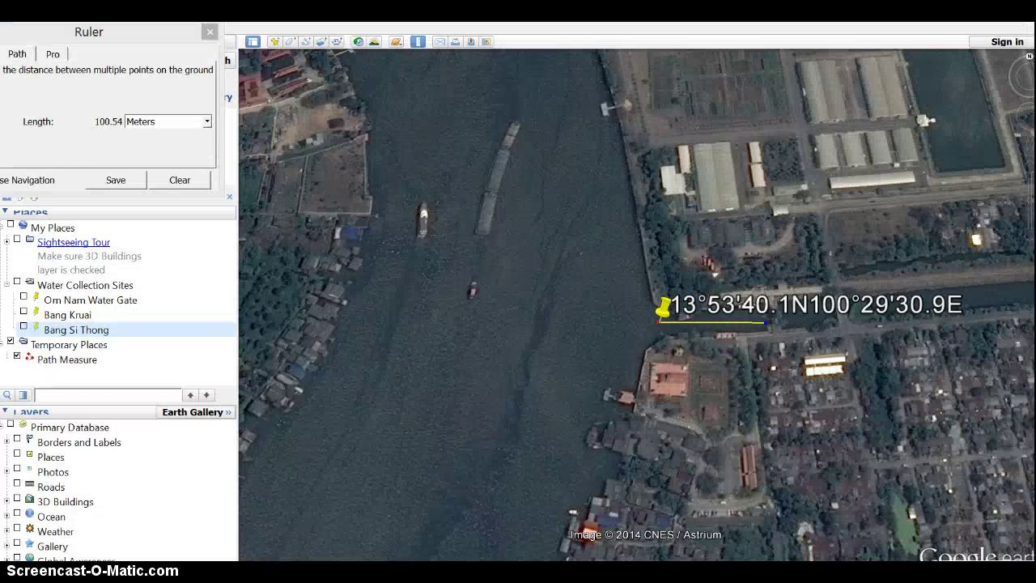
# Clear the old ruler measurement, close the ruler and search for the coordinates 13°53'40.1N100°29'30.9E
pyautogui.click(203, 182)
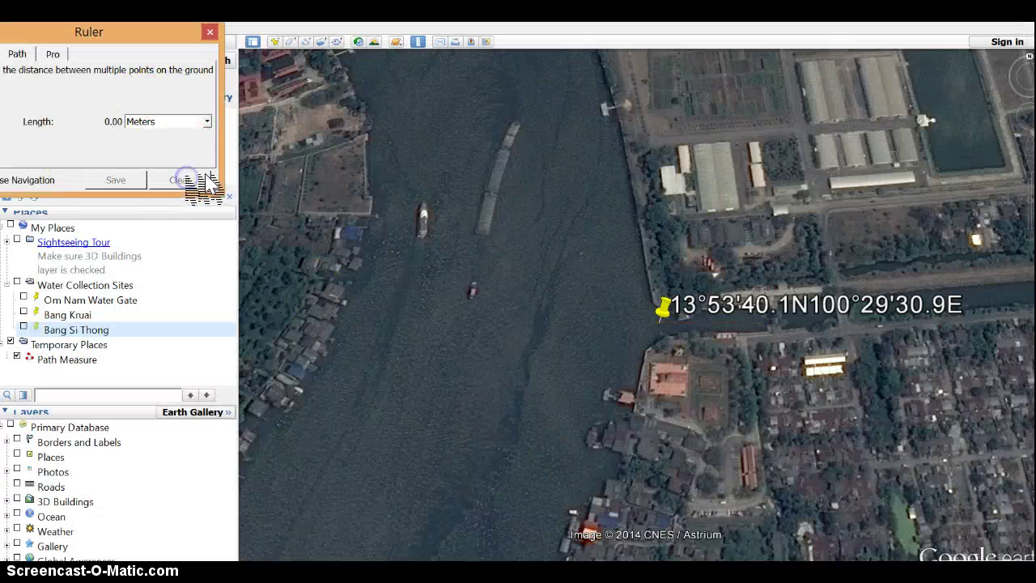
pyautogui.click(210, 32)
pyautogui.click(136, 64)
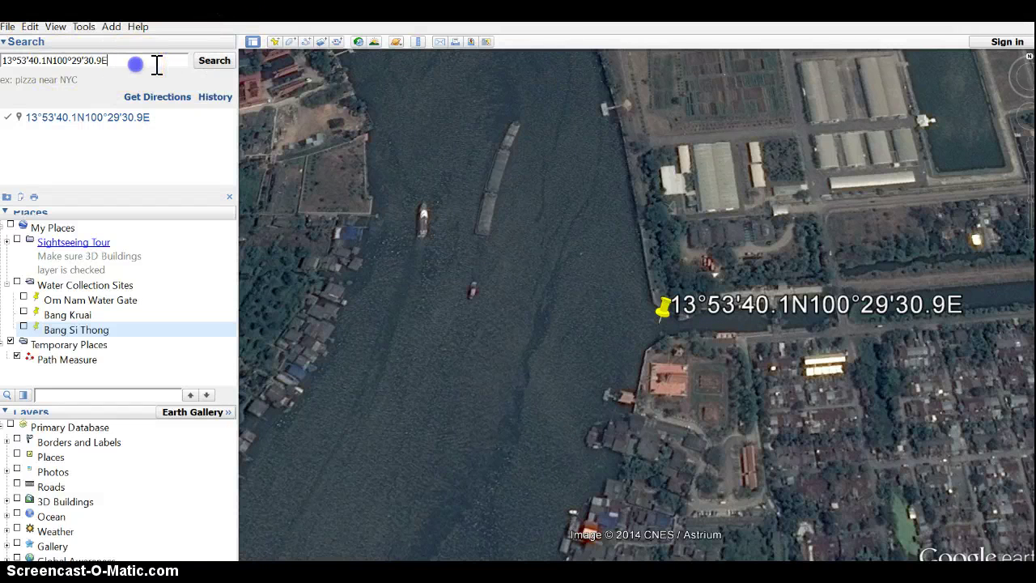
pyautogui.click(217, 60)
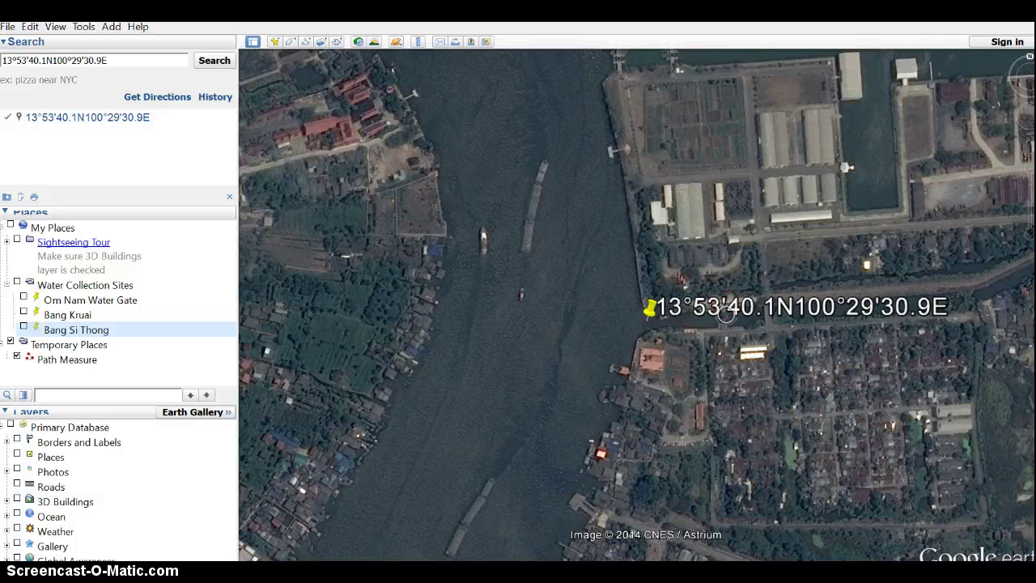
pyautogui.rightClick(105, 119)
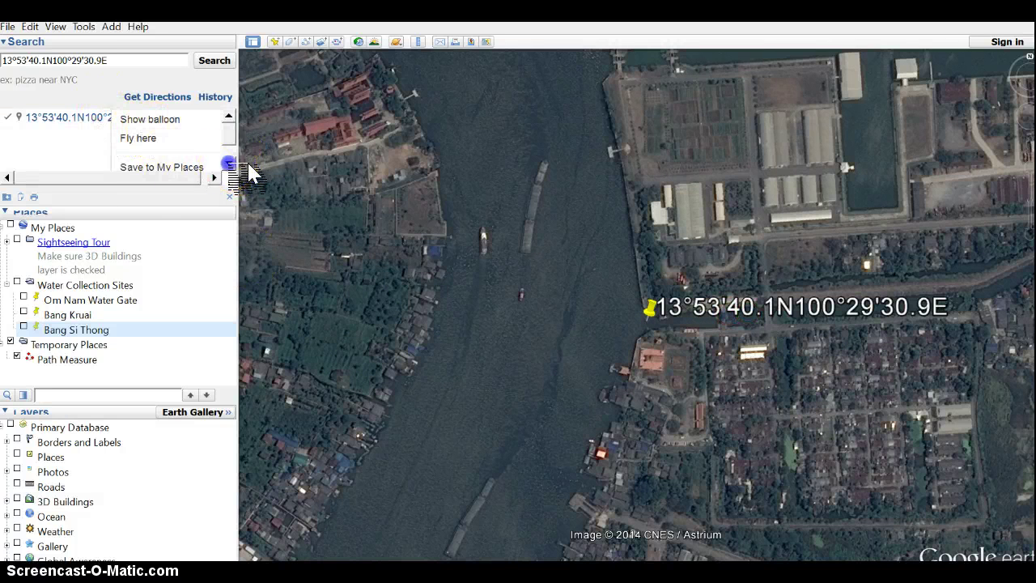
pyautogui.click(150, 138)
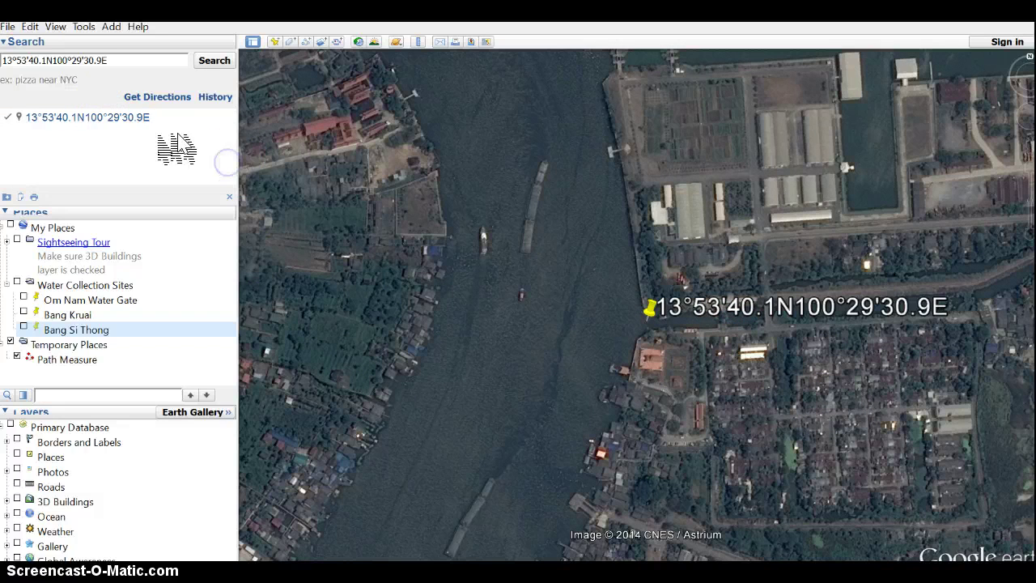
pyautogui.click(228, 117)
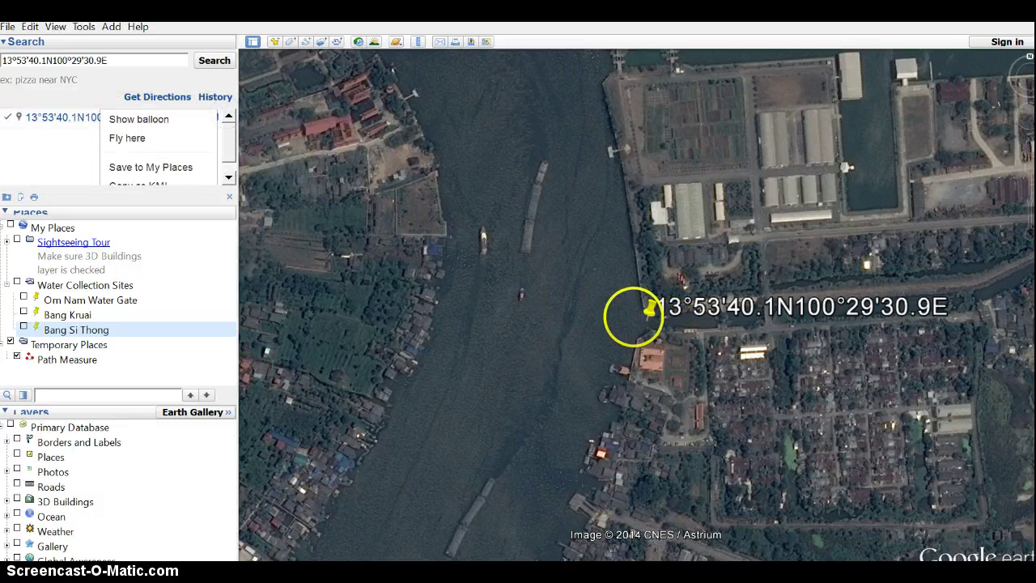
# Check the site's name in the Word document and rename the placemark at the searched coordinates as Bang Dalat
pyautogui.rightClick(654, 312)
pyautogui.click(679, 446)
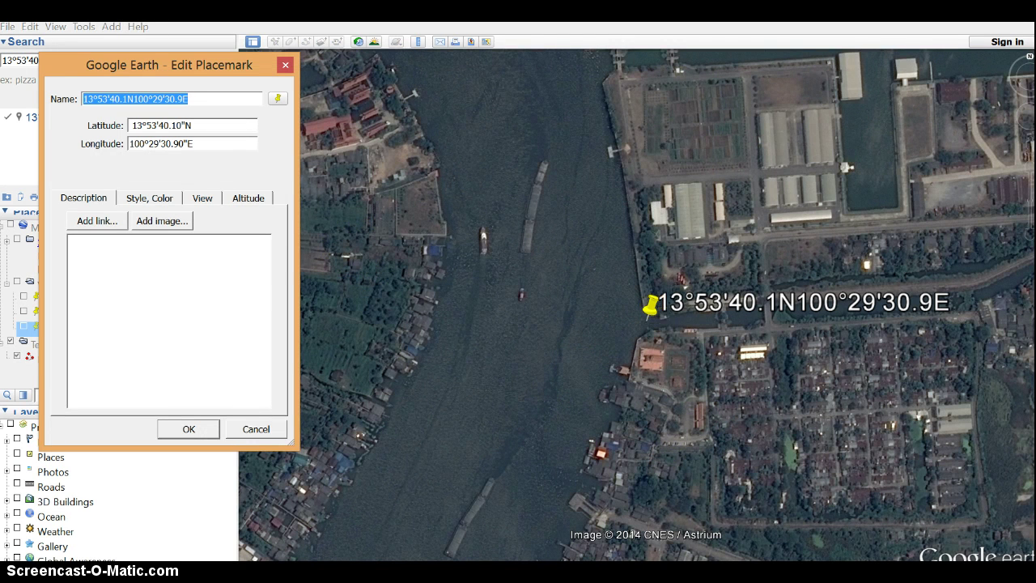
pyautogui.click(381, 574)
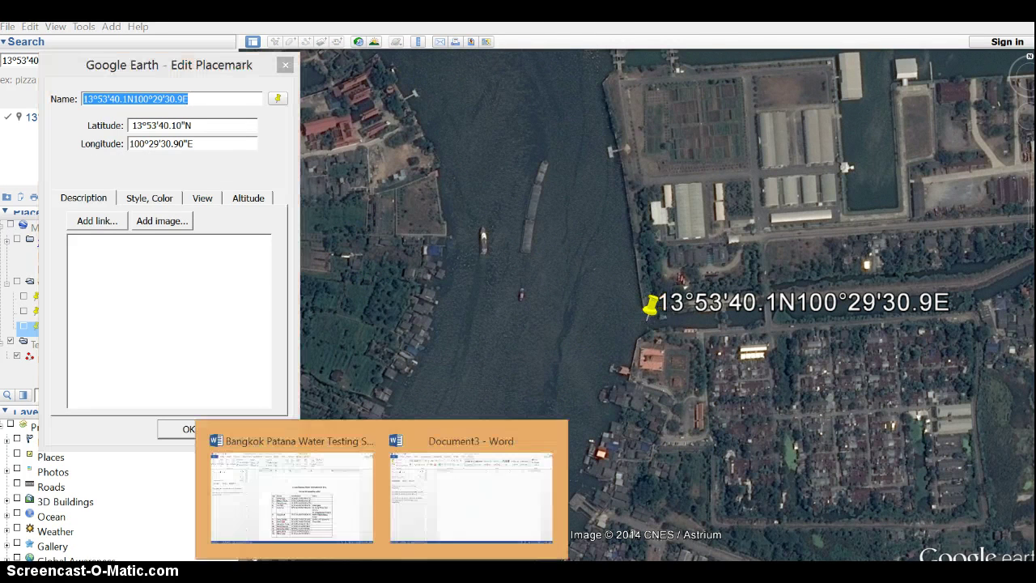
pyautogui.click(373, 532)
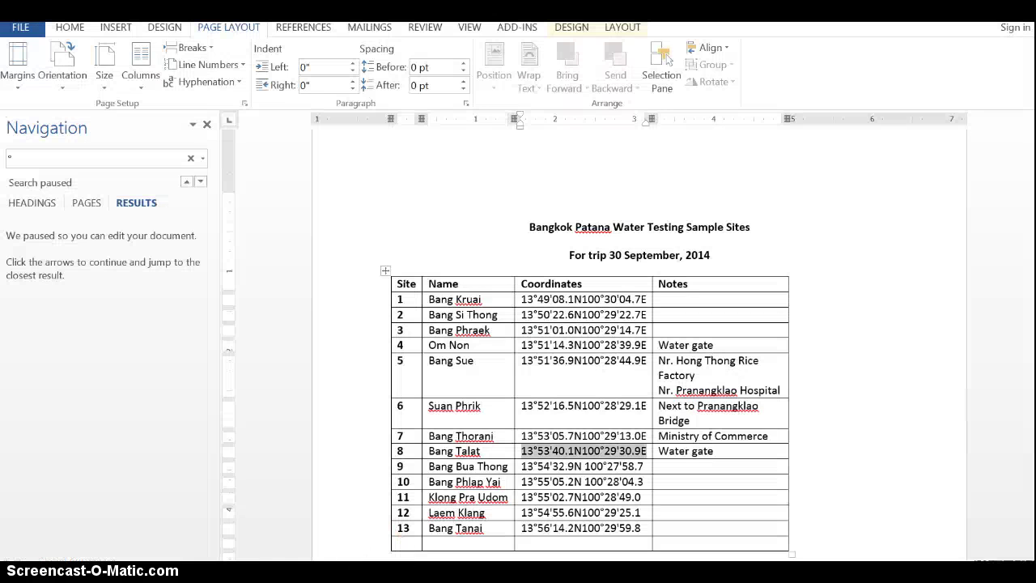
pyautogui.hotkey('alt', 'Tab')
pyautogui.write('B')
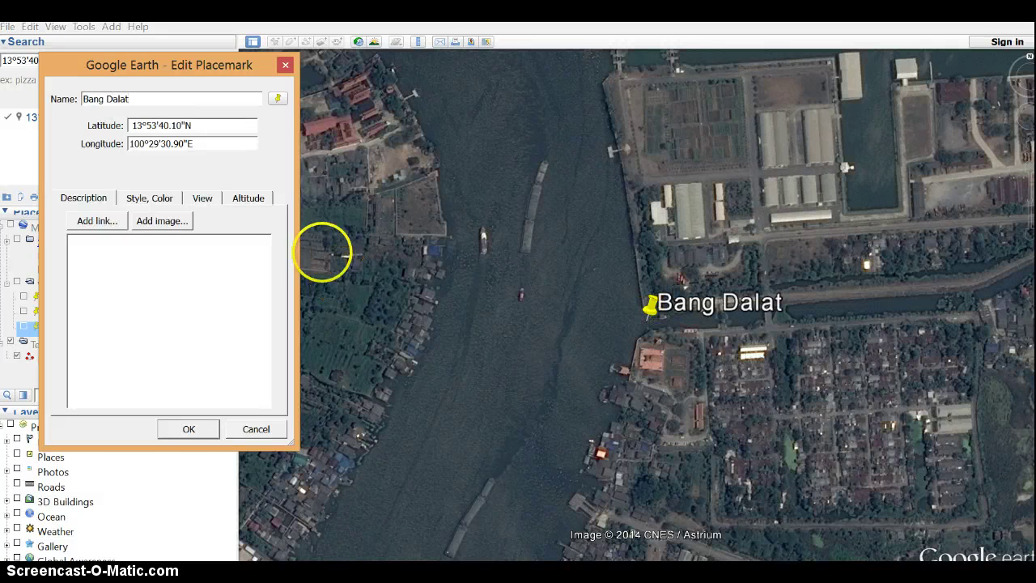
pyautogui.click(184, 429)
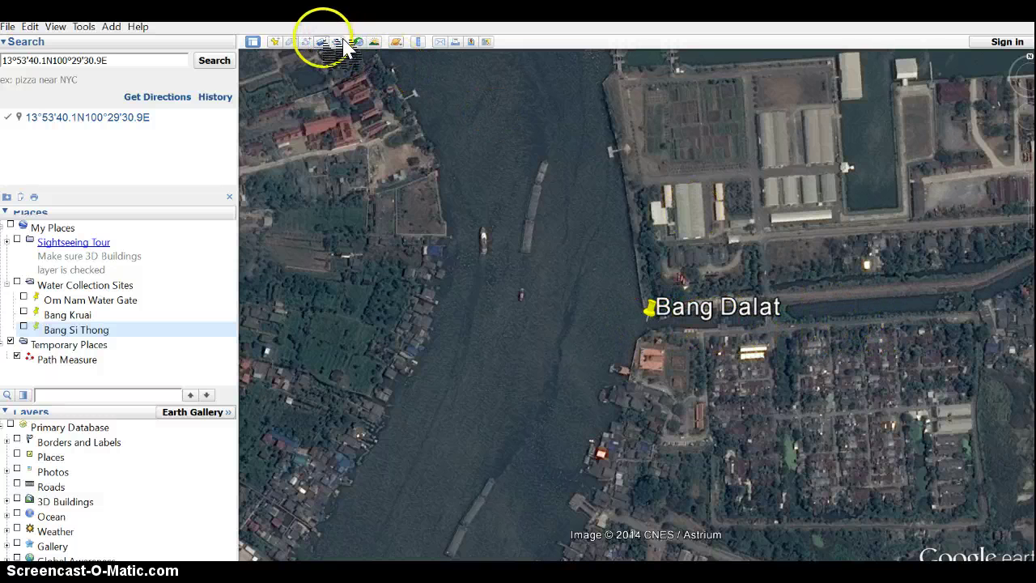
# Measure a straight ruler path about 171 m long from the Bang Dalat placemark eastward along the canal
pyautogui.click(418, 41)
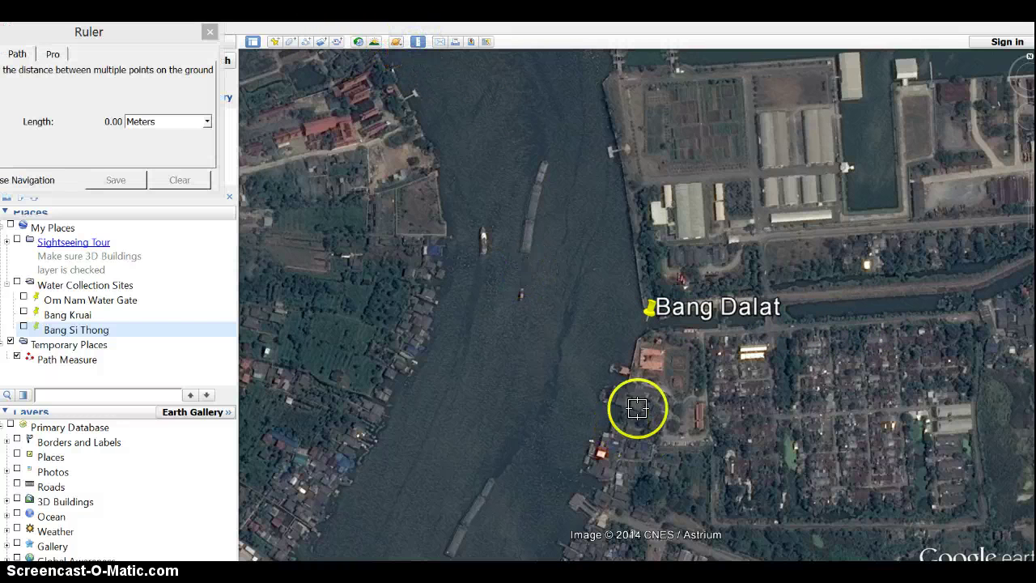
pyautogui.moveTo(647, 319); pyautogui.dragTo(663, 323)
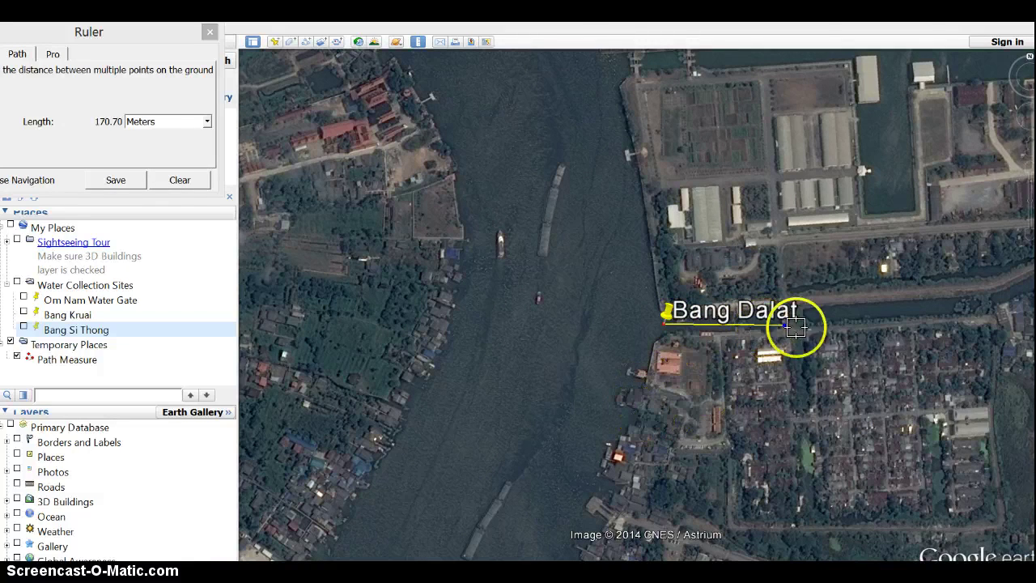
pyautogui.scroll(2, 645, 317)
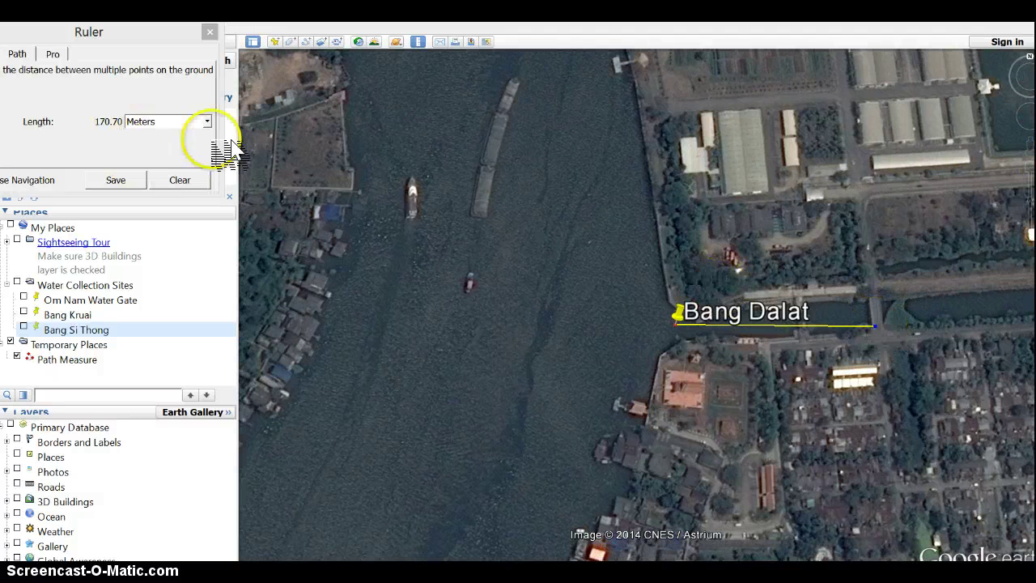
# Switch the ruler's length unit to Centimeters and back to Meters
pyautogui.click(208, 122)
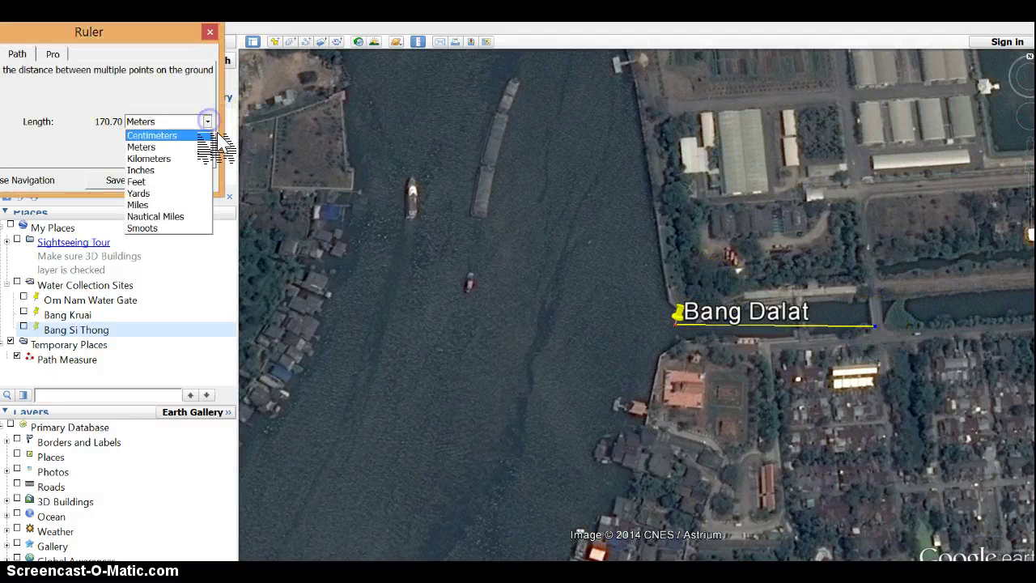
pyautogui.click(203, 135)
pyautogui.click(207, 121)
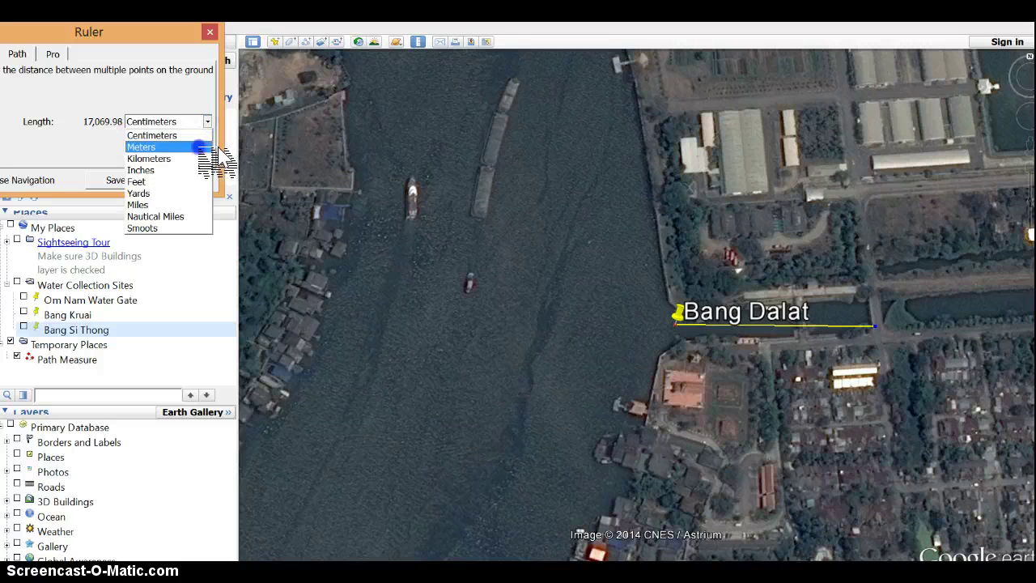
pyautogui.click(202, 143)
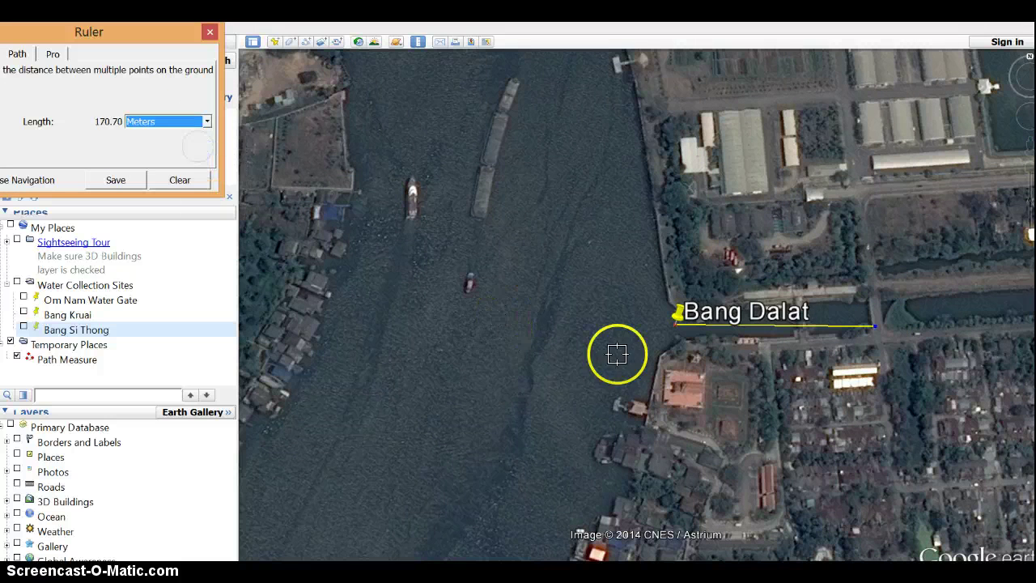
# Shorten the ruler path along the canal so that it ends about 50 m east of the Bang Dalat placemark
pyautogui.click(895, 335)
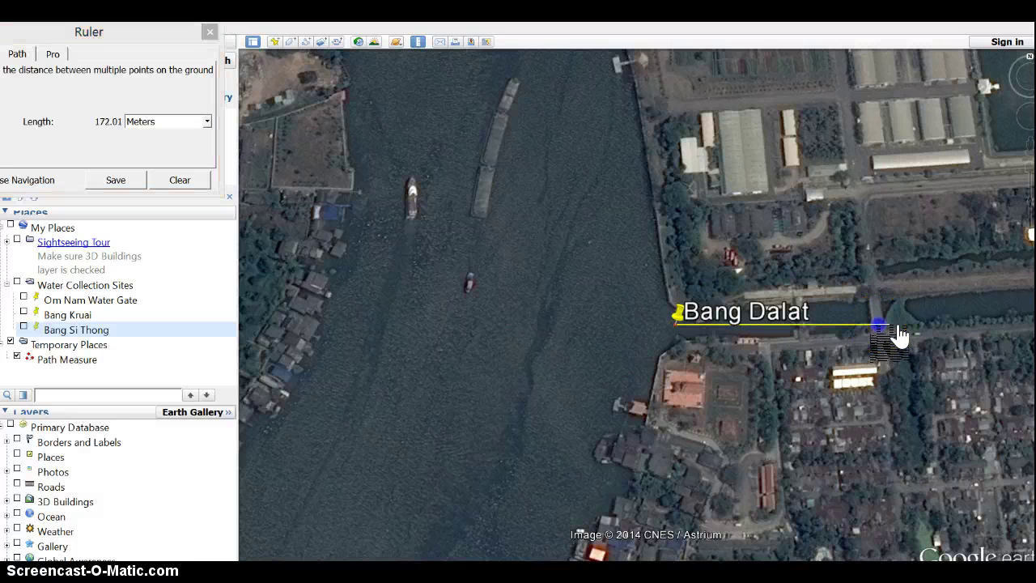
pyautogui.moveTo(900, 328); pyautogui.dragTo(782, 333)
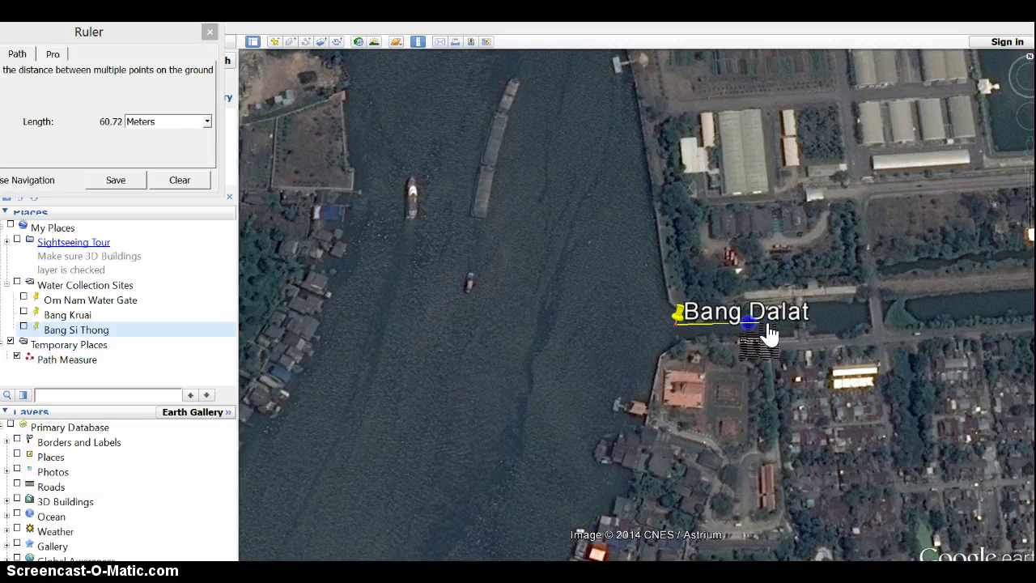
pyautogui.moveTo(759, 331); pyautogui.dragTo(759, 330)
pyautogui.click(1025, 166)
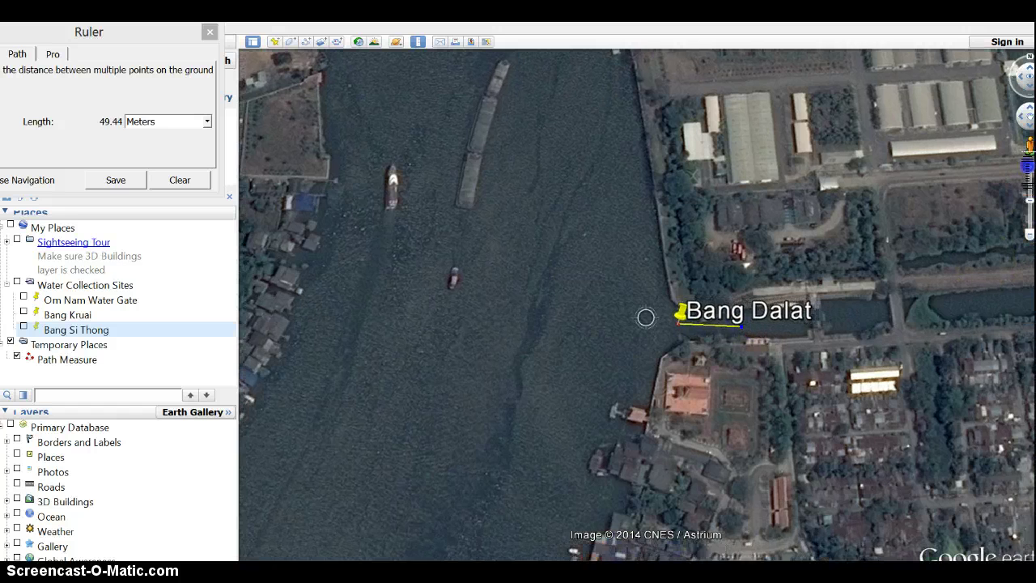
pyautogui.moveTo(804, 329); pyautogui.dragTo(839, 343)
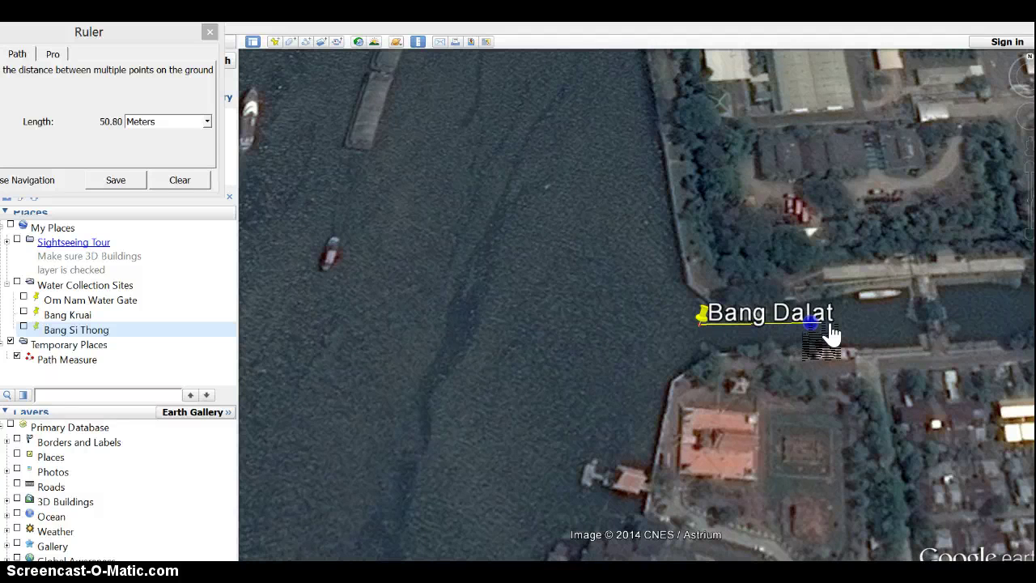
pyautogui.click(1018, 167)
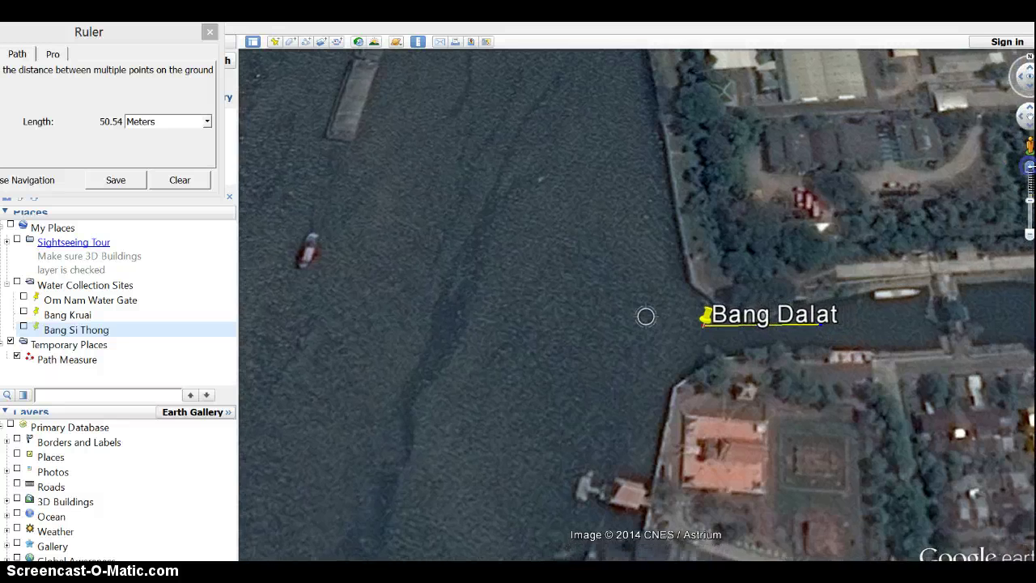
pyautogui.click(939, 342)
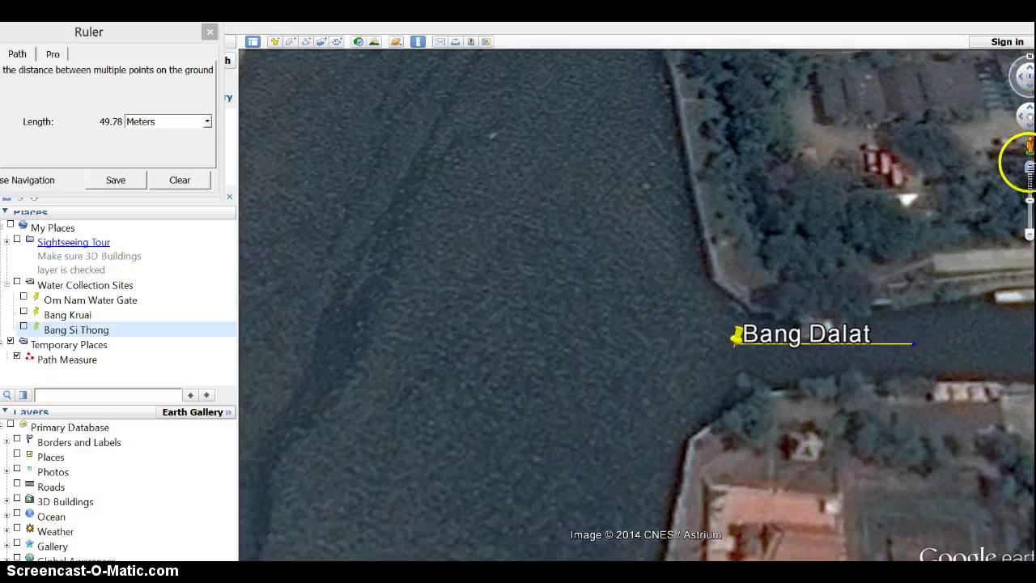
pyautogui.moveTo(1026, 235); pyautogui.dragTo(1029, 235)
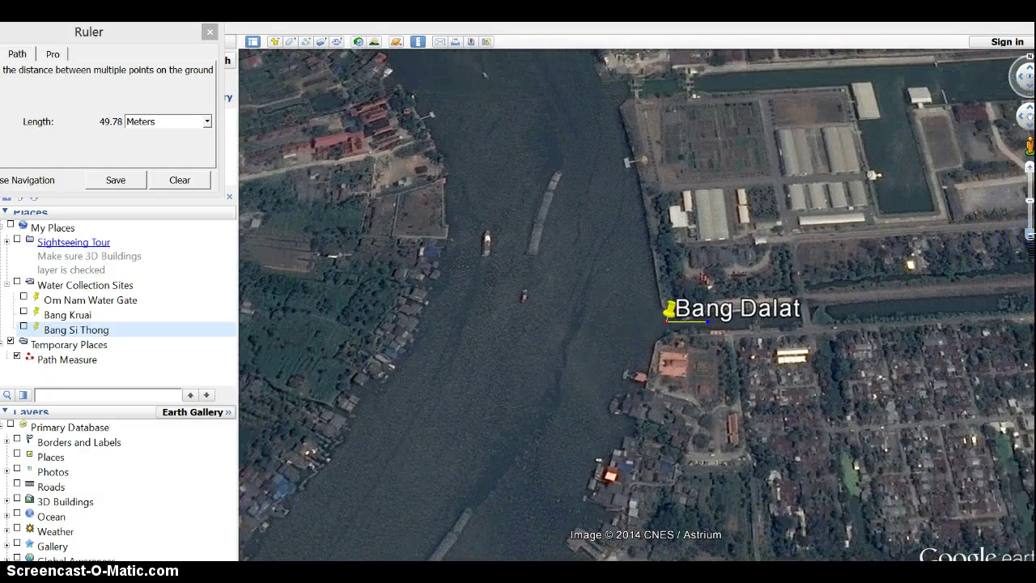
pyautogui.moveTo(1029, 166); pyautogui.dragTo(1029, 167)
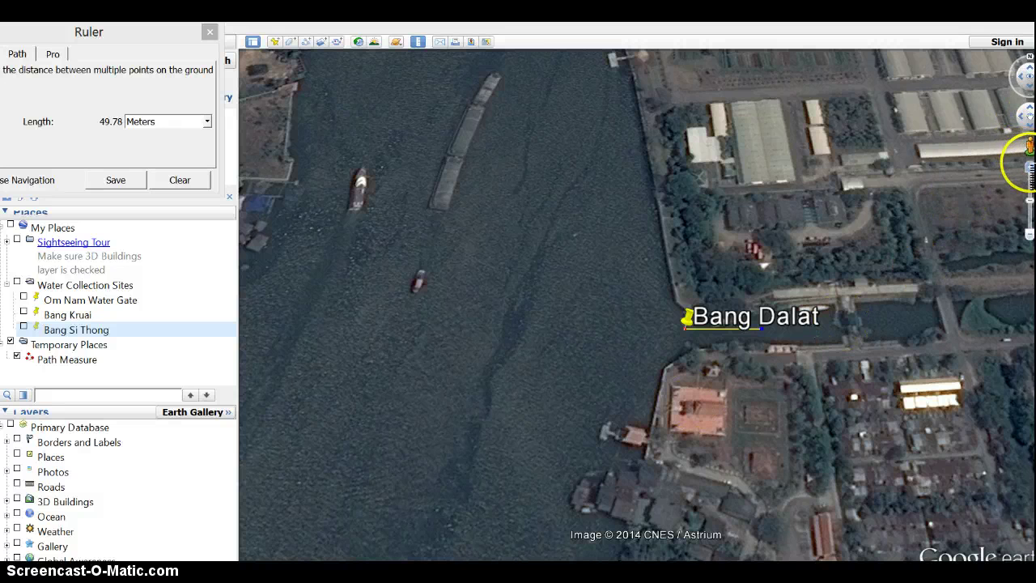
# Capture a closer view of the Bang Dalat site and its ruler path with Snipping Tool and place it in Word's Document3
pyautogui.click(1029, 167)
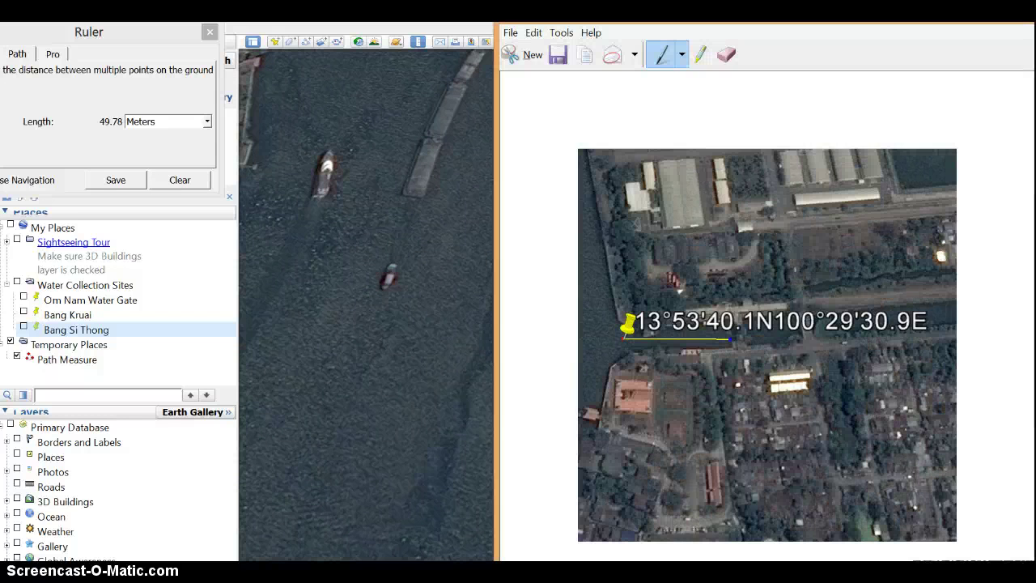
pyautogui.click(194, 92)
pyautogui.click(518, 54)
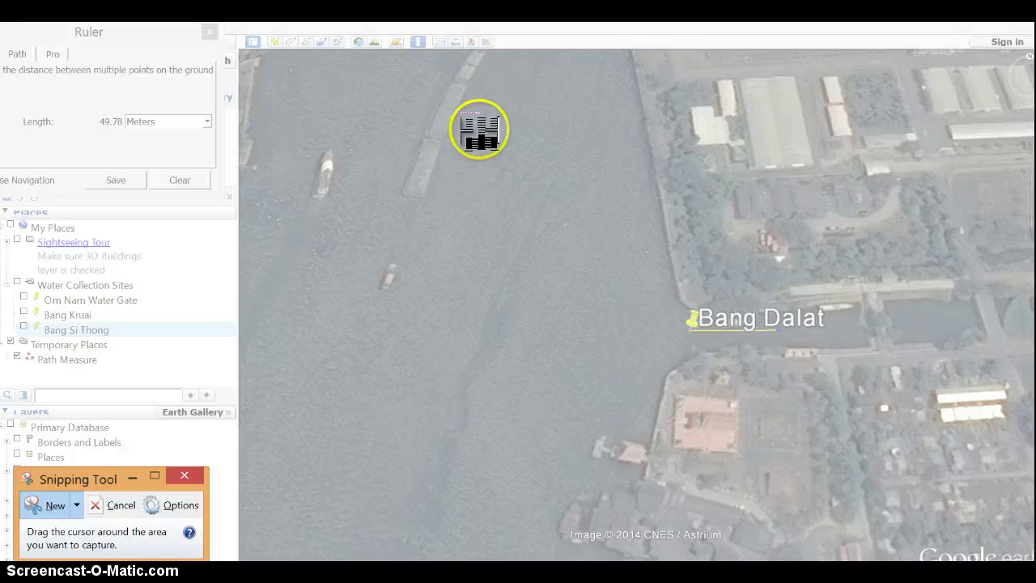
pyautogui.moveTo(615, 131); pyautogui.dragTo(1017, 530)
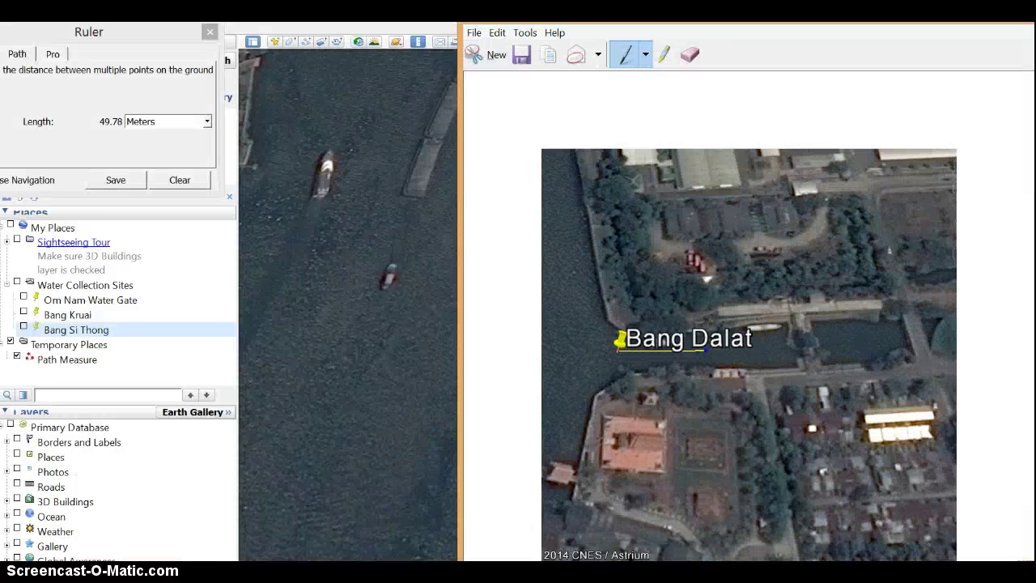
pyautogui.click(474, 522)
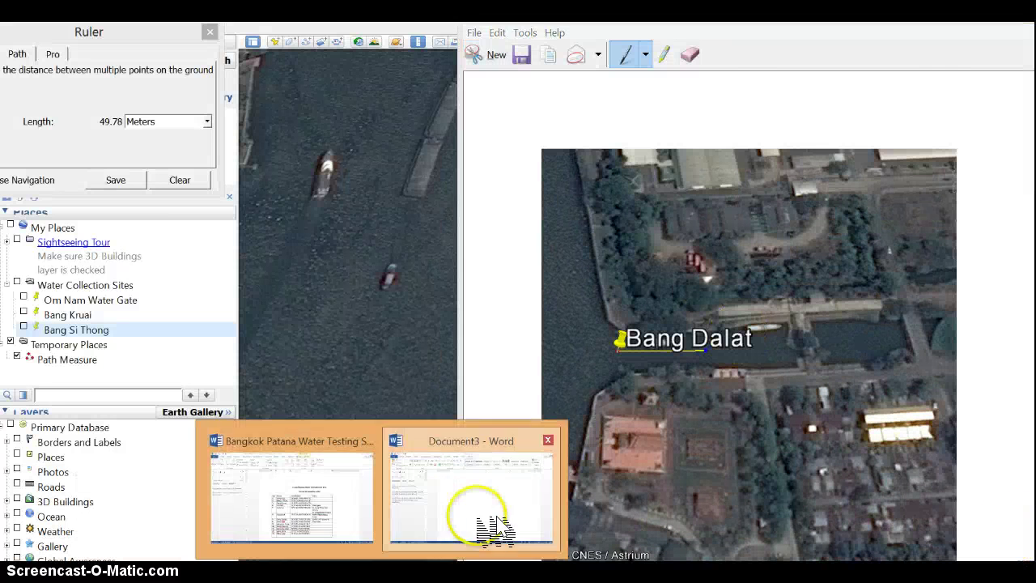
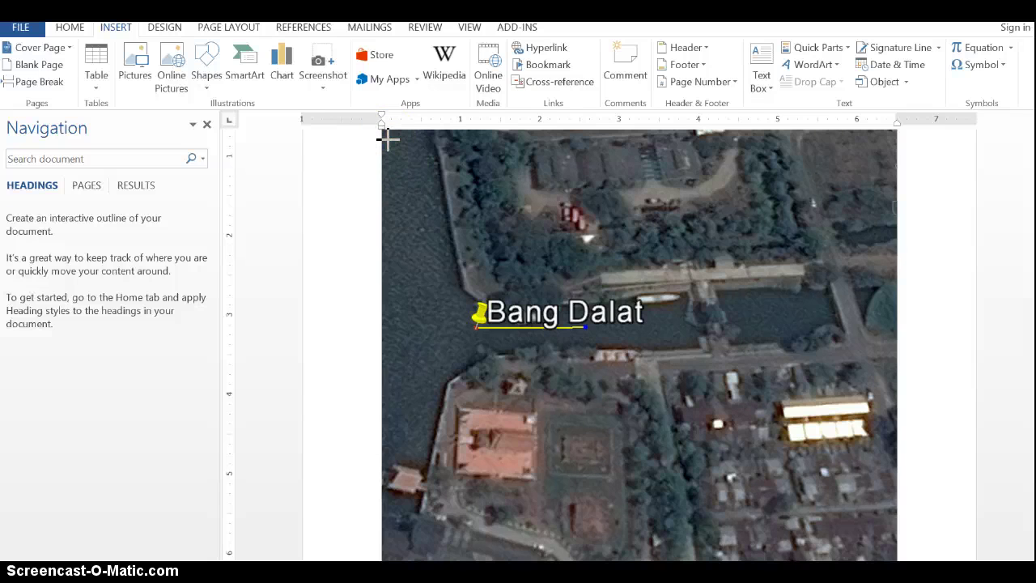
# Draw a square about 6.52 inches wide over the map in Word and close Google Earth, discarding its unsaved temporary places
pyautogui.moveTo(387, 139)
pyautogui.mouseDown()
pyautogui.moveTo(622, 410)
pyautogui.moveTo(698, 427)
pyautogui.moveTo(686, 412)
pyautogui.moveTo(761, 477)
pyautogui.moveTo(833, 511)
pyautogui.moveTo(872, 546)
pyautogui.moveTo(906, 550)
pyautogui.mouseUp()
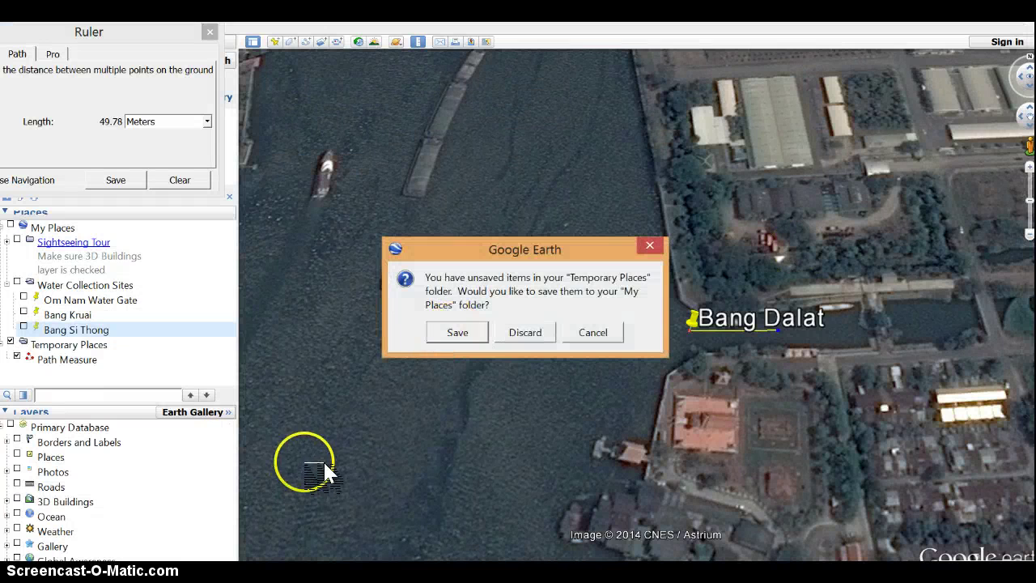
pyautogui.click(518, 332)
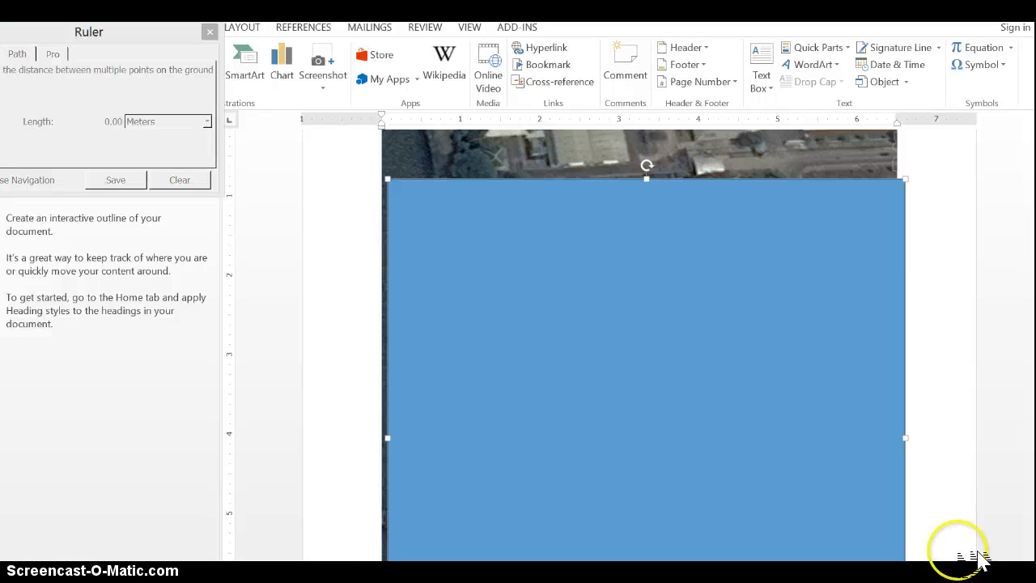
# Fill the square over the map with the picture 1024px-Graph-paper.svg.png and set its transparency to 0%
pyautogui.rightClick(694, 285)
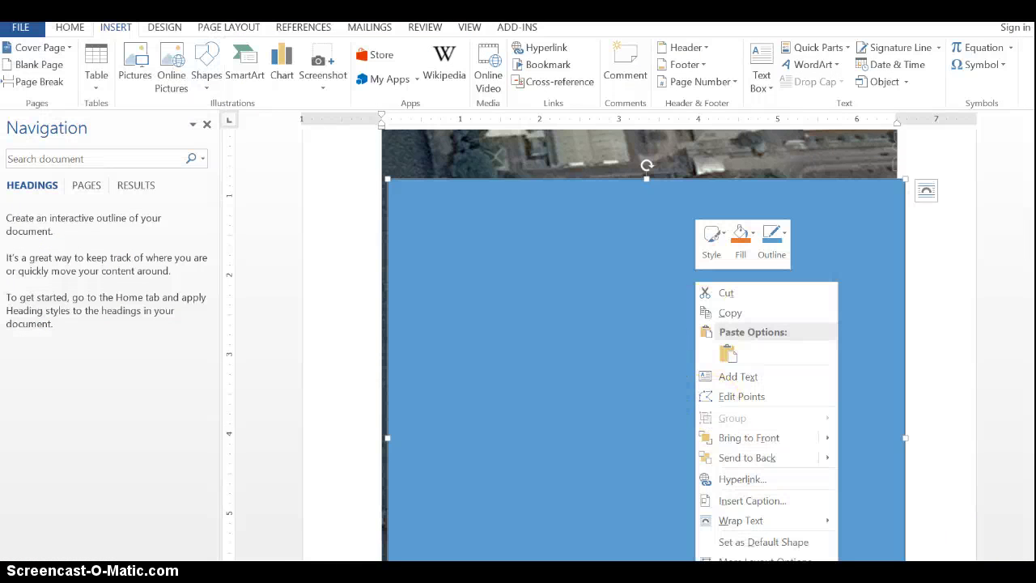
pyautogui.click(749, 582)
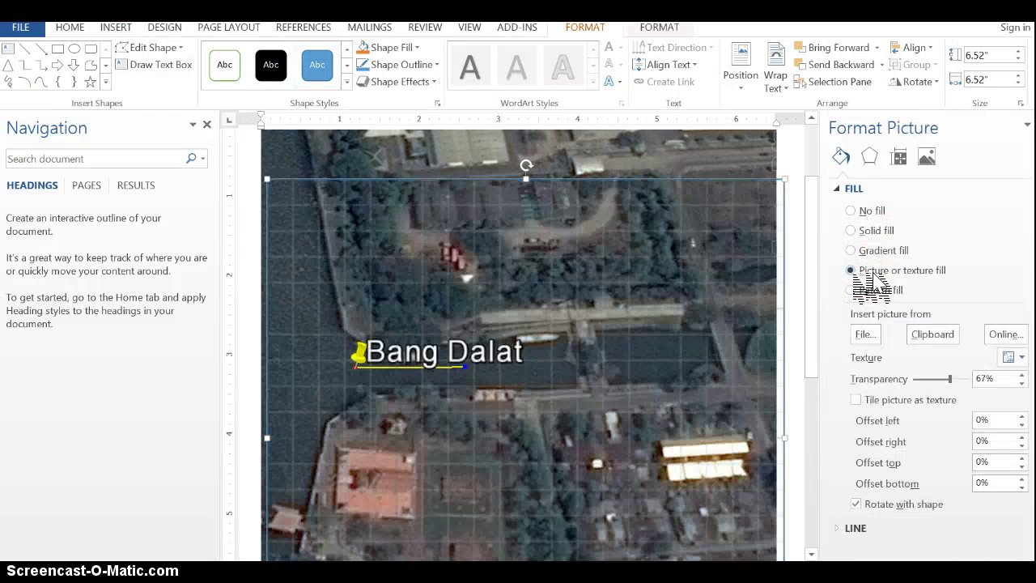
pyautogui.click(865, 334)
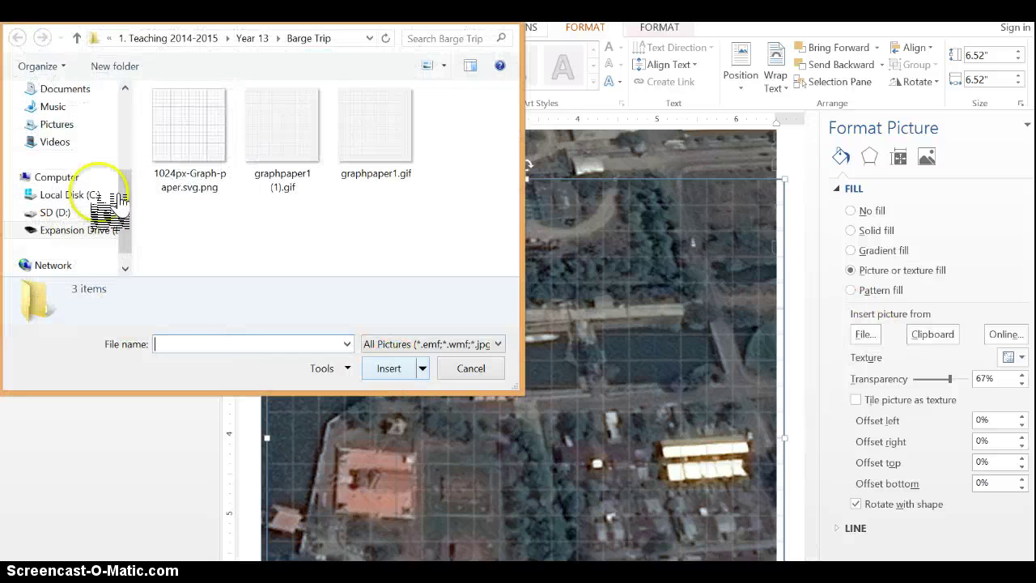
pyautogui.click(186, 146)
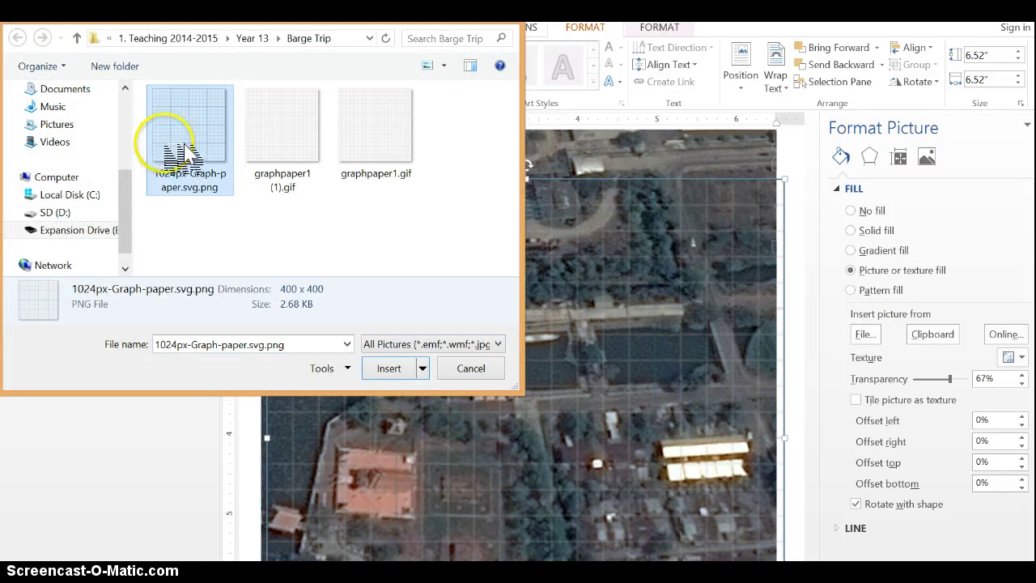
pyautogui.click(405, 375)
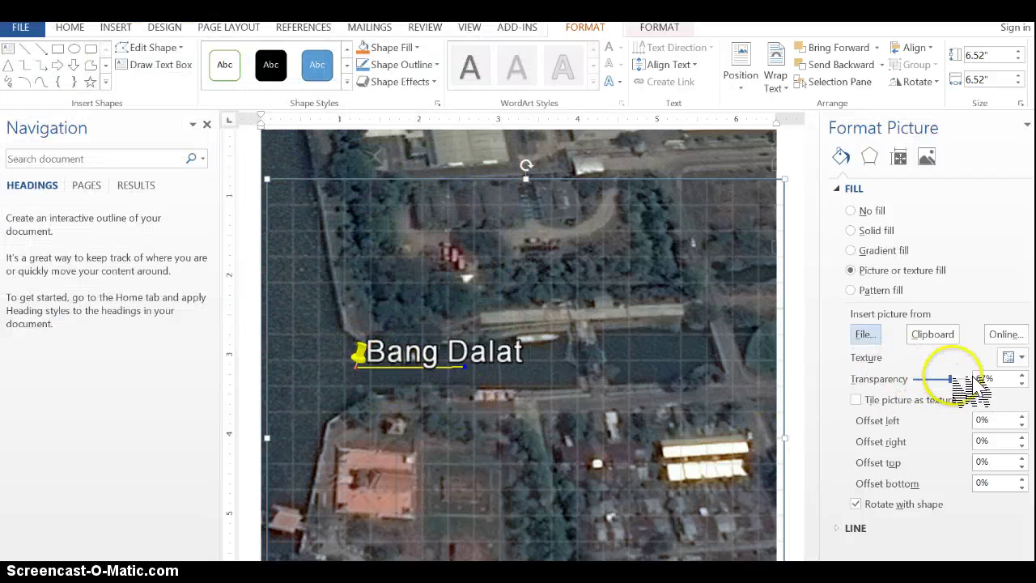
pyautogui.moveTo(965, 379); pyautogui.dragTo(921, 383)
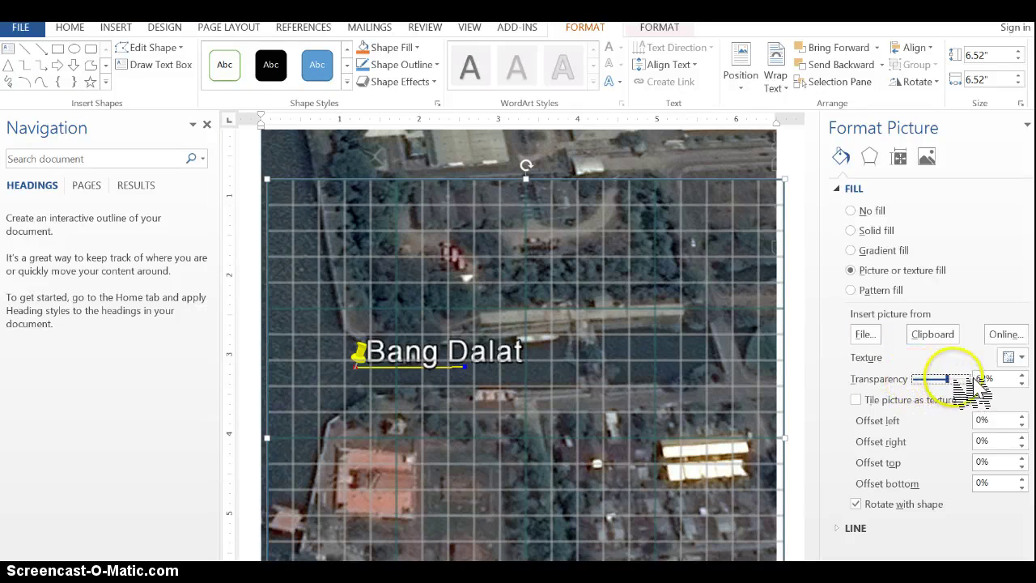
# Replace the square's picture fill with graphpaper1.gif and set its transparency to 63%
pyautogui.click(886, 342)
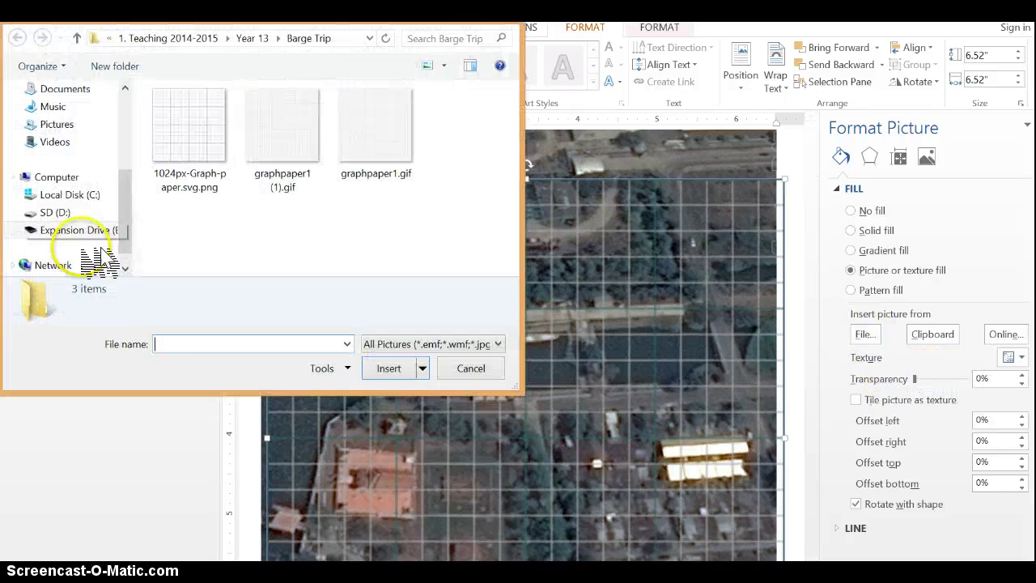
pyautogui.click(379, 138)
pyautogui.click(392, 370)
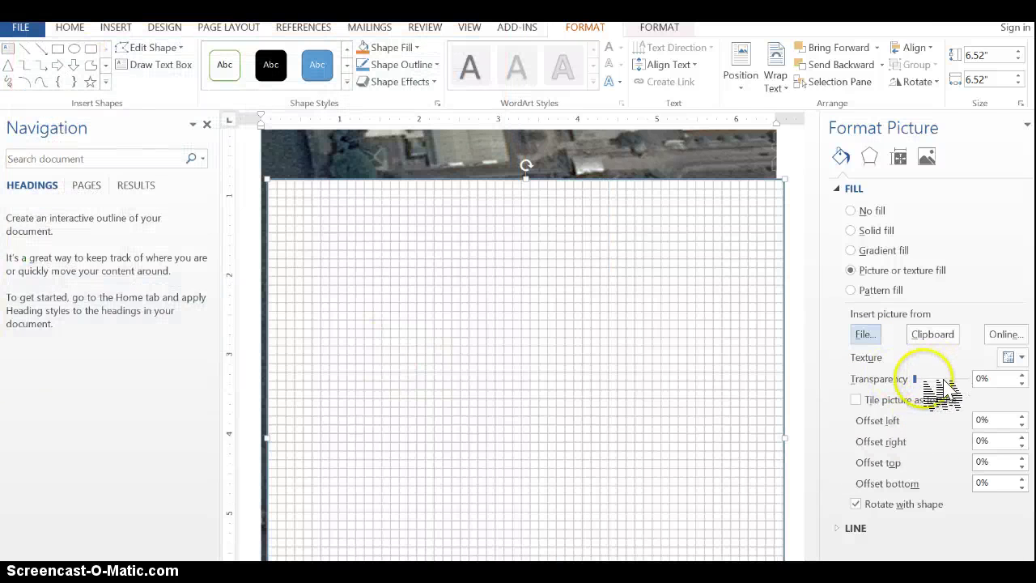
pyautogui.moveTo(935, 380); pyautogui.dragTo(960, 380)
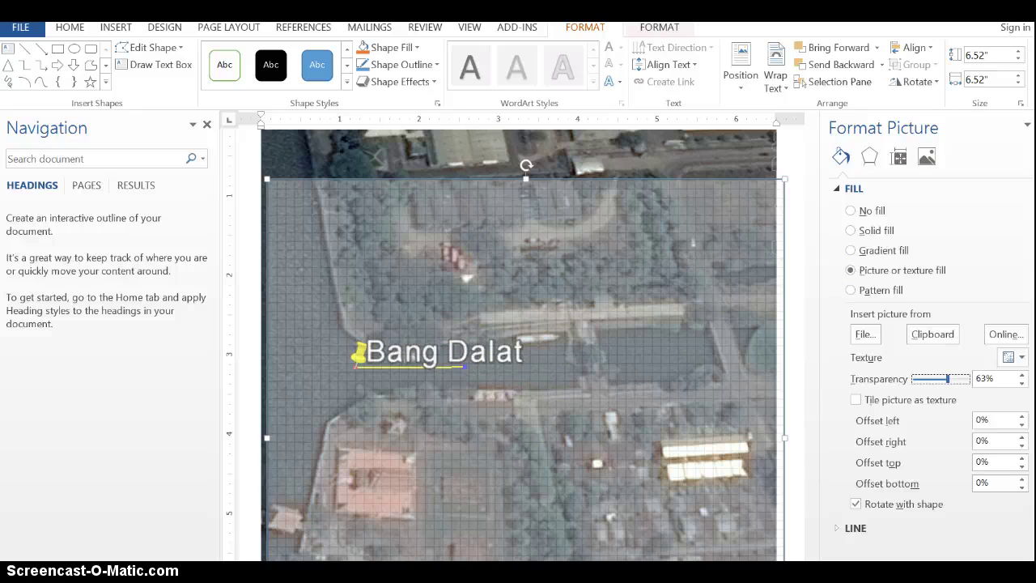
pyautogui.click(1033, 125)
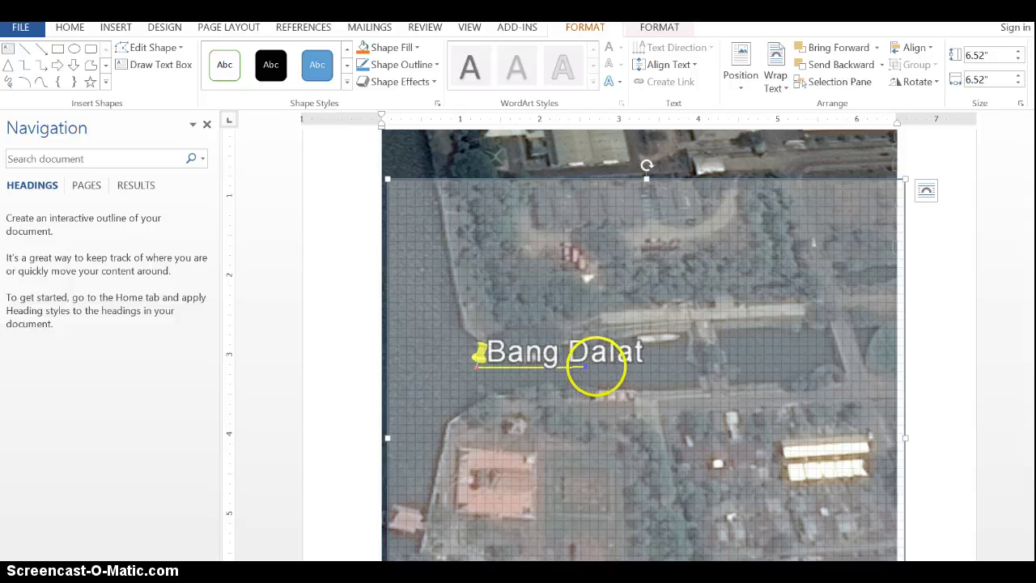
# Draw a rectangle about 2.81 inches wide and 2.59 inches high, starting at the Bang Dalat pin and twice as wide as the yellow path
pyautogui.click(115, 26)
pyautogui.click(207, 61)
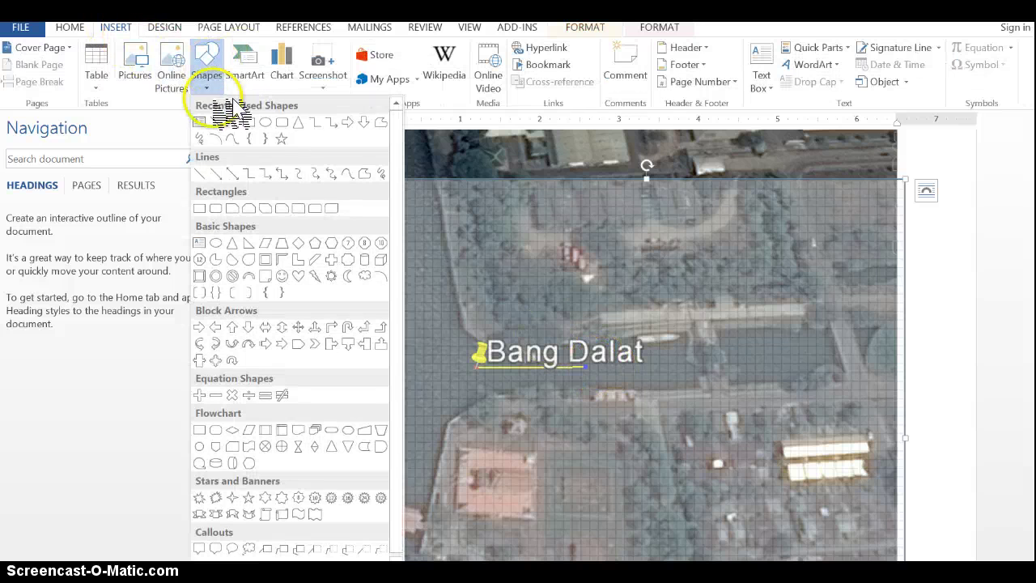
pyautogui.click(267, 125)
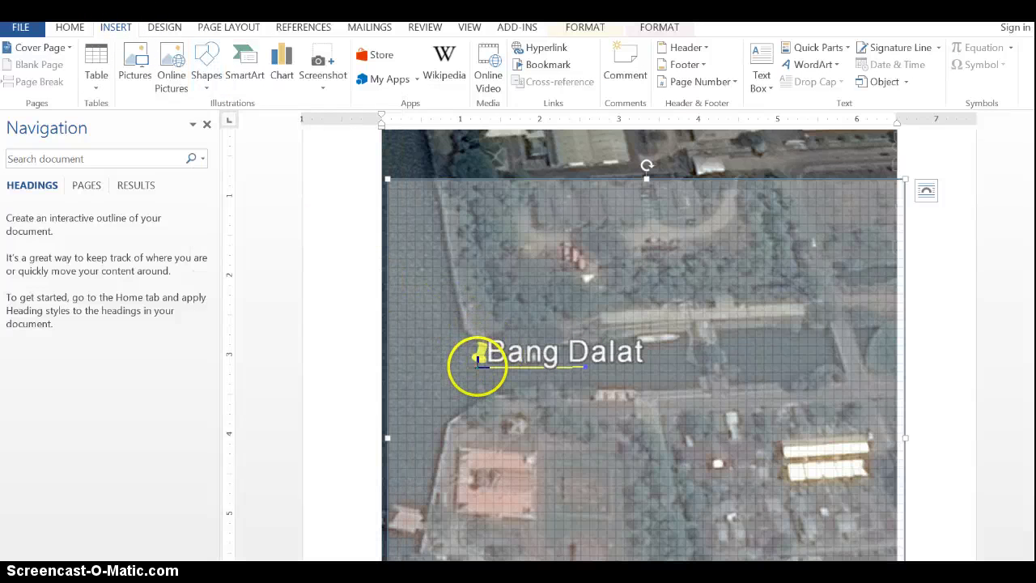
pyautogui.moveTo(478, 363); pyautogui.dragTo(584, 390)
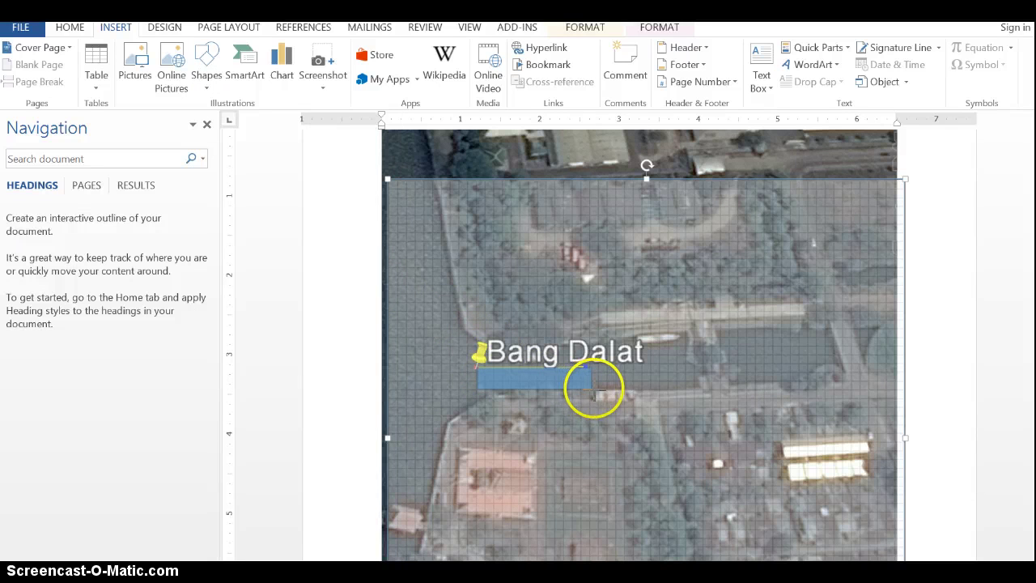
pyautogui.moveTo(606, 392); pyautogui.dragTo(695, 401)
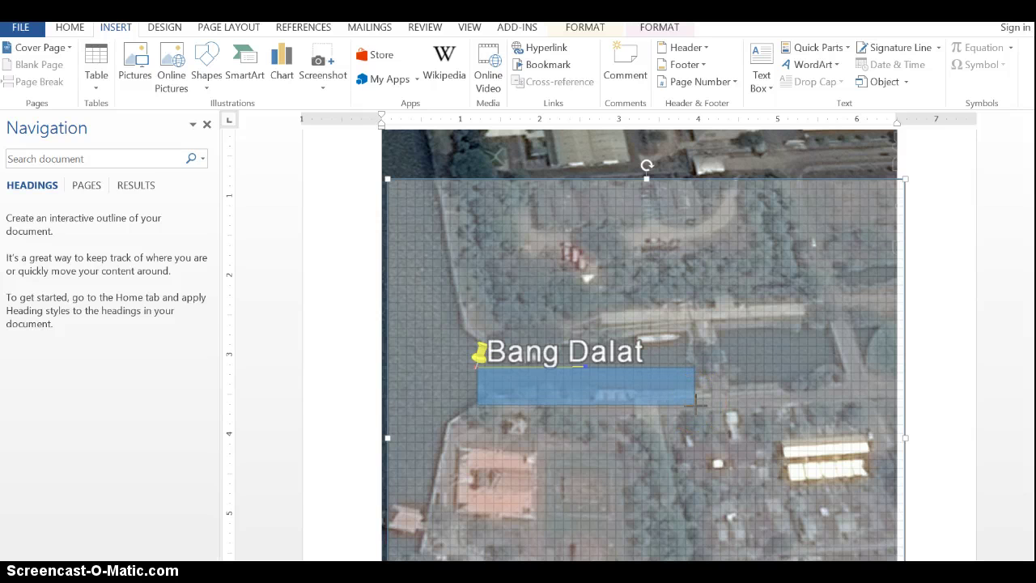
pyautogui.moveTo(695, 409); pyautogui.dragTo(694, 448)
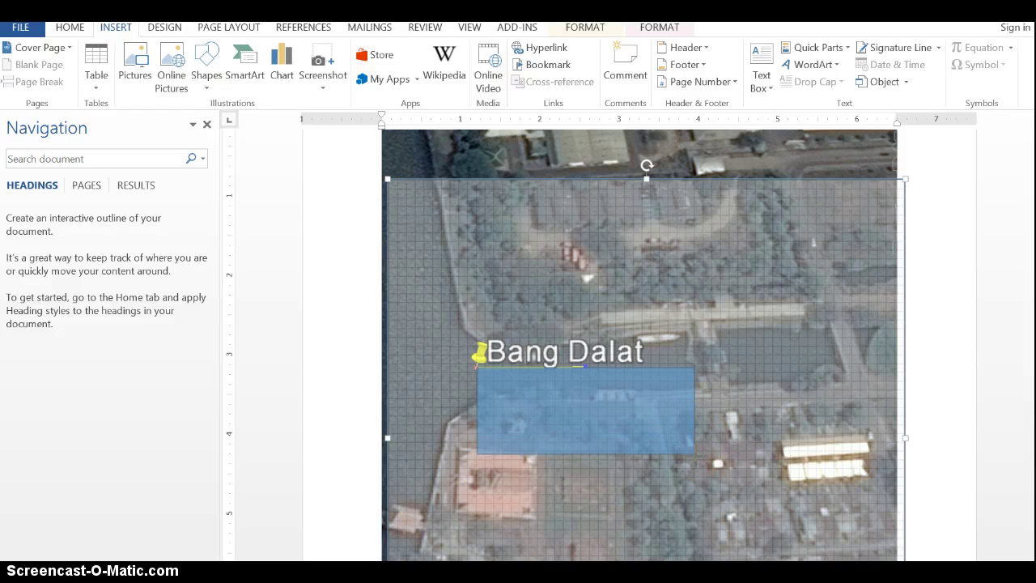
pyautogui.moveTo(694, 458); pyautogui.dragTo(698, 474)
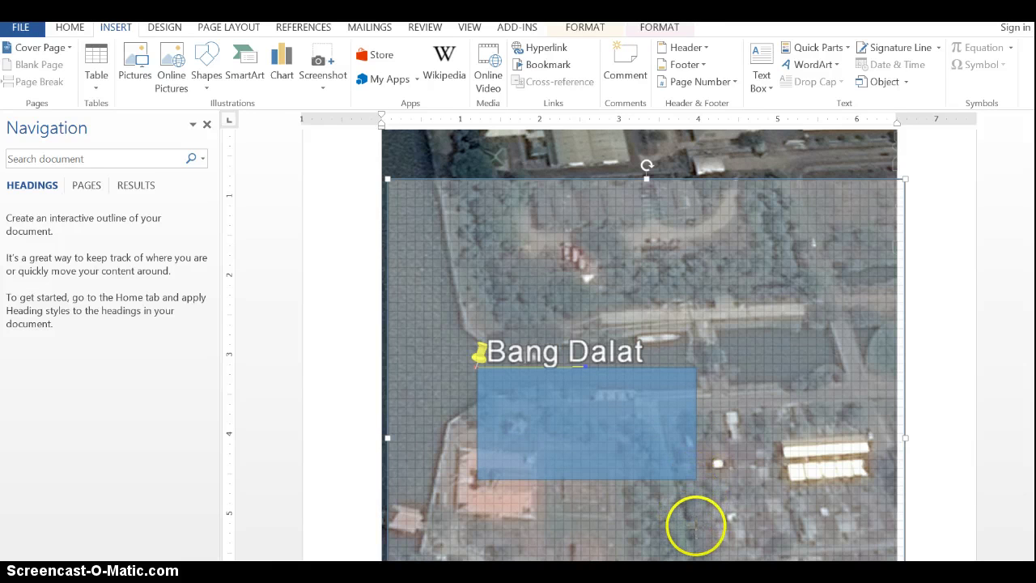
pyautogui.moveTo(696, 526)
pyautogui.mouseDown()
pyautogui.moveTo(695, 576)
pyautogui.moveTo(700, 468)
pyautogui.moveTo(701, 480)
pyautogui.mouseUp()
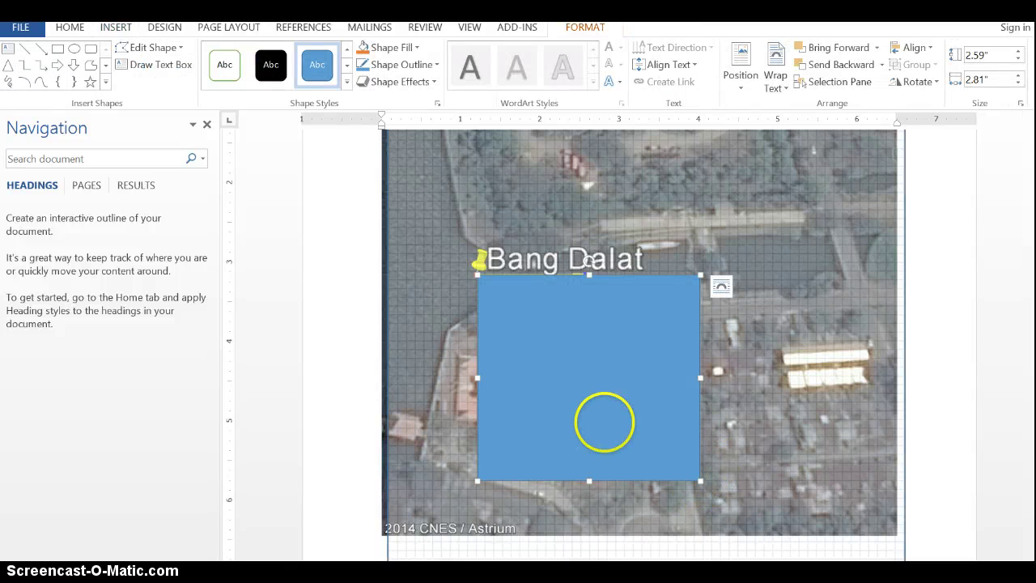
# Move the blue rectangle up so it is vertically centred on the yellow path and set its fill transparency to 65%
pyautogui.moveTo(588, 369); pyautogui.dragTo(587, 309)
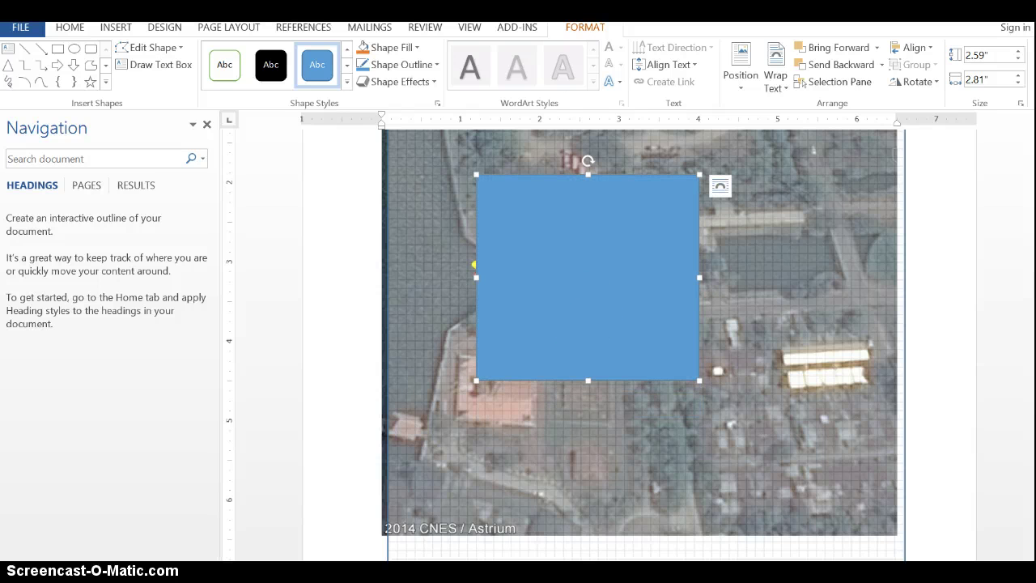
pyautogui.rightClick(586, 312)
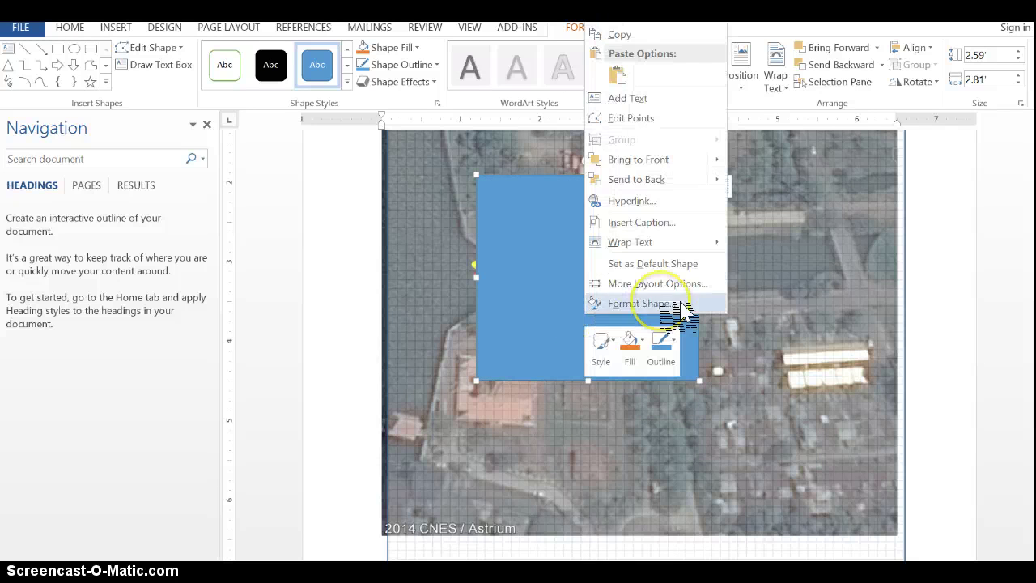
pyautogui.click(662, 301)
pyautogui.moveTo(914, 338); pyautogui.dragTo(951, 339)
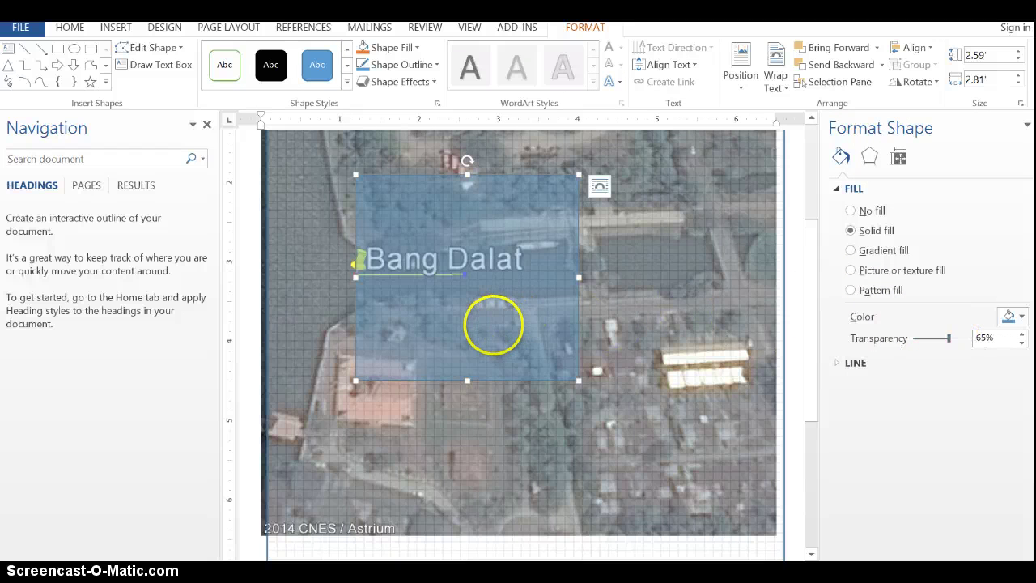
pyautogui.moveTo(494, 325); pyautogui.dragTo(493, 323)
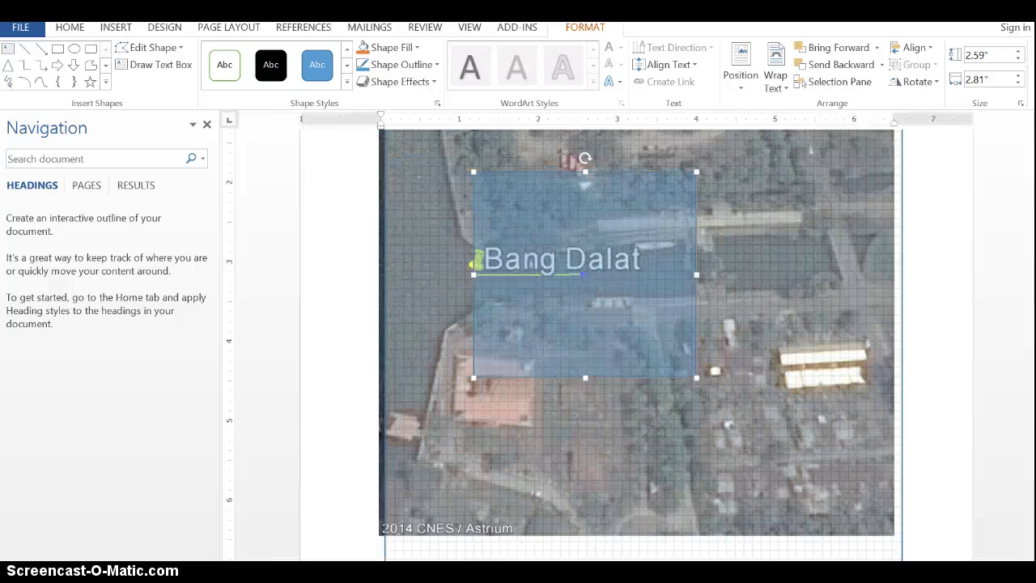
# Delete the graph-paper overlay from the map, keeping the blue rectangle
pyautogui.scroll(1, 970, 298)
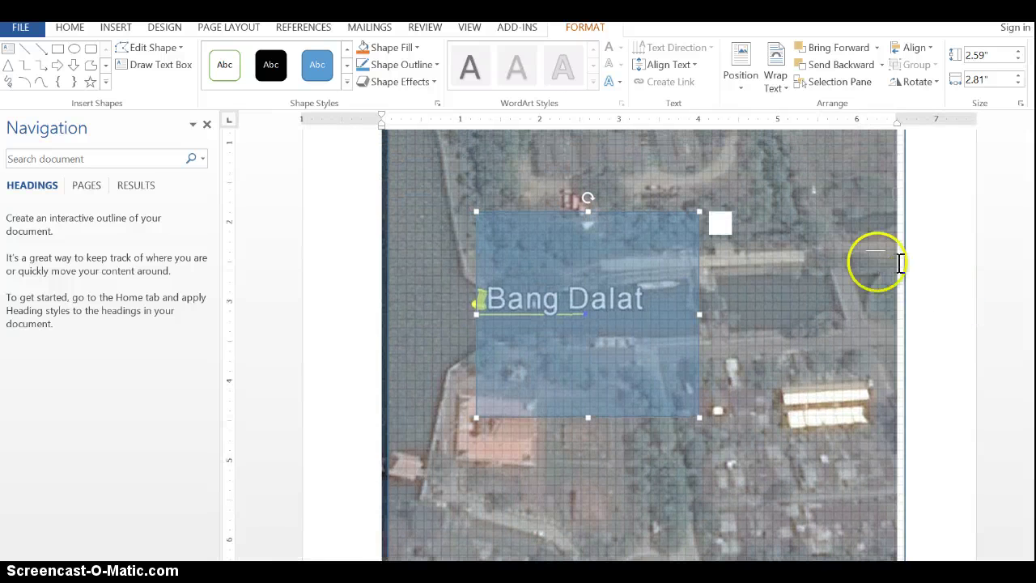
pyautogui.click(903, 223)
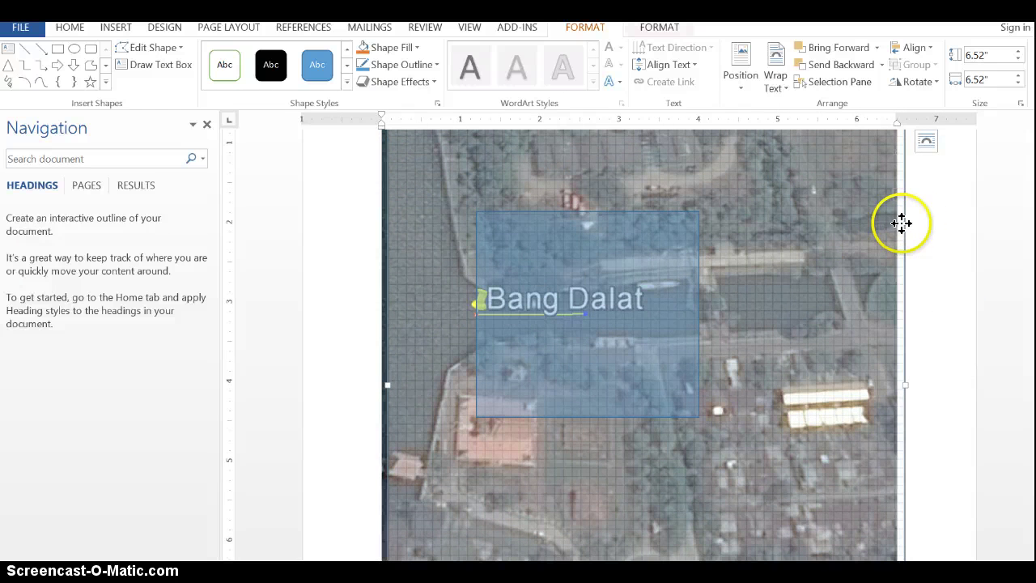
pyautogui.click(897, 223)
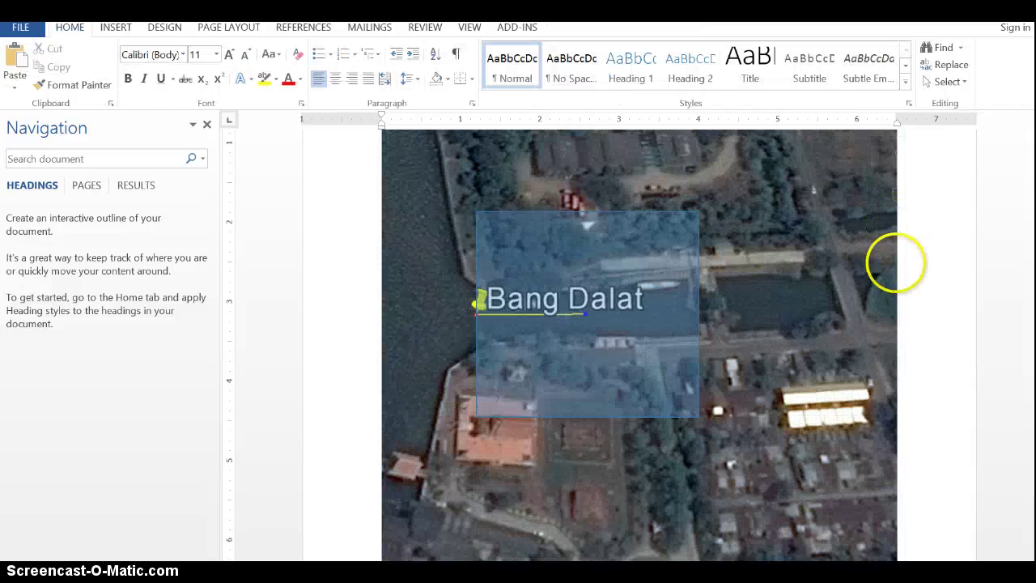